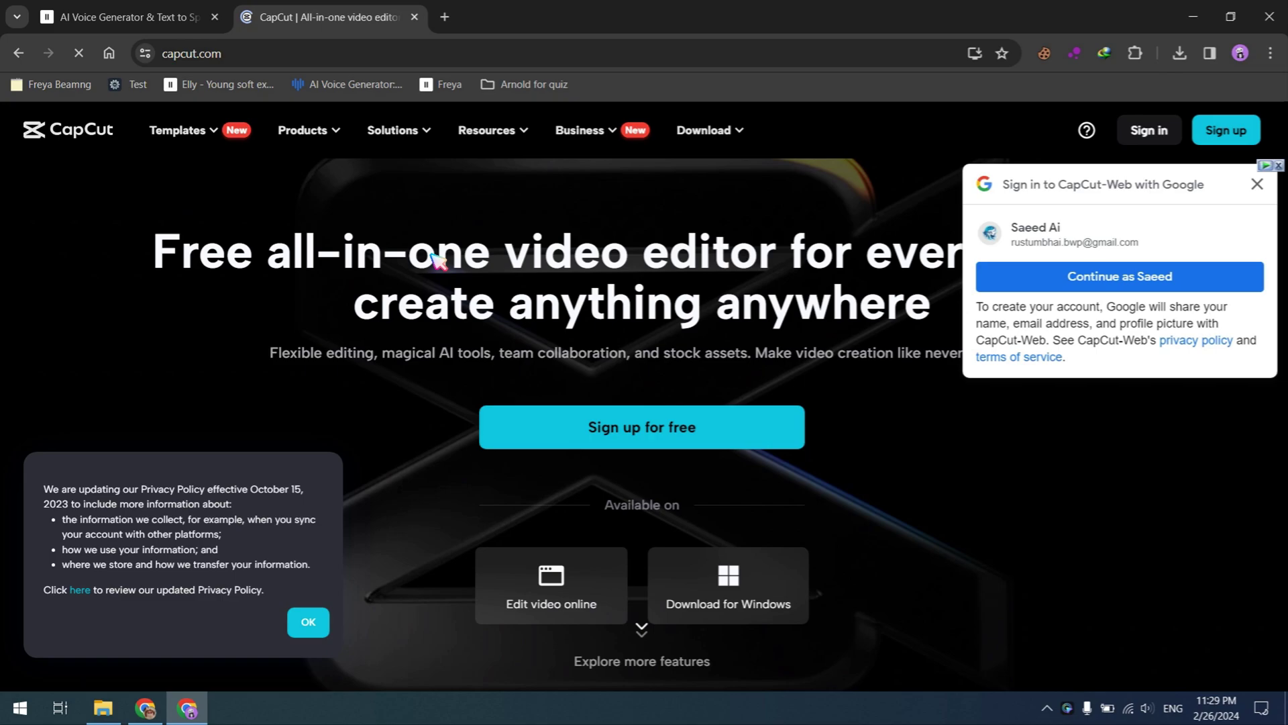
Step: Confirm 'Continue as…' in the Google popup to sign in to CapCut Web
left_click(1103, 282)
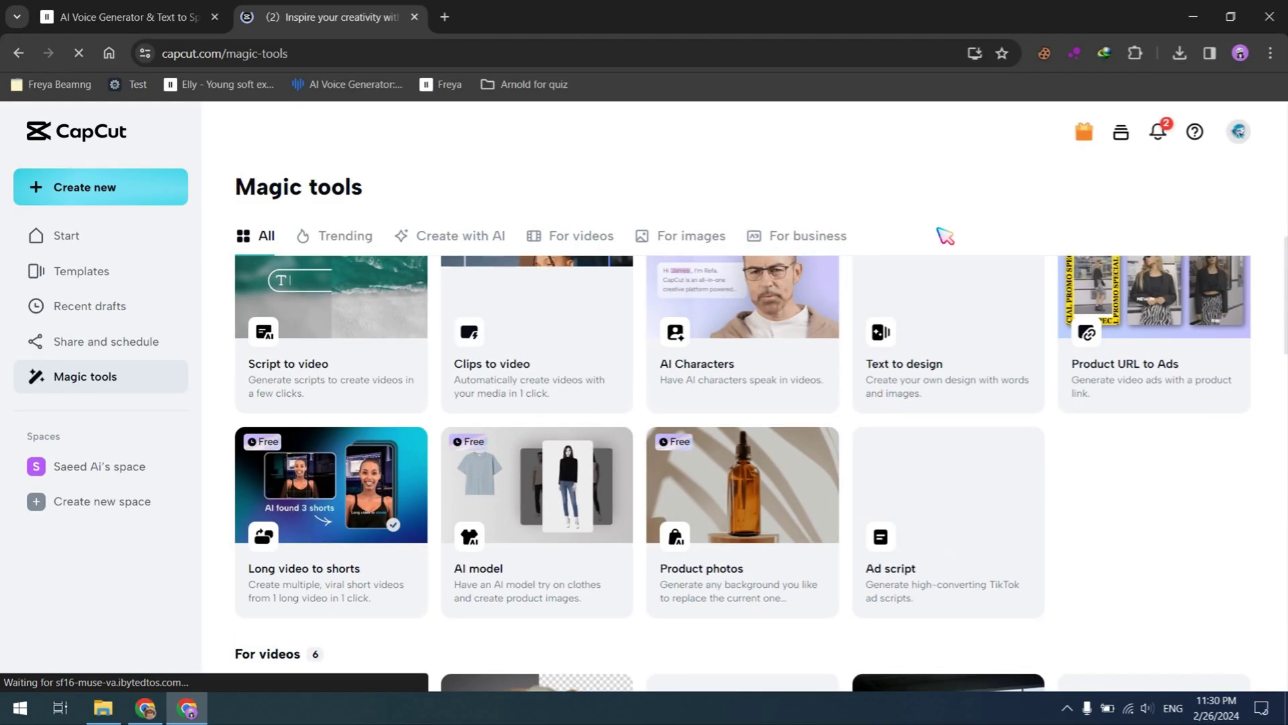
scroll(945, 236, "up", 1)
scroll(946, 235, "up", 1)
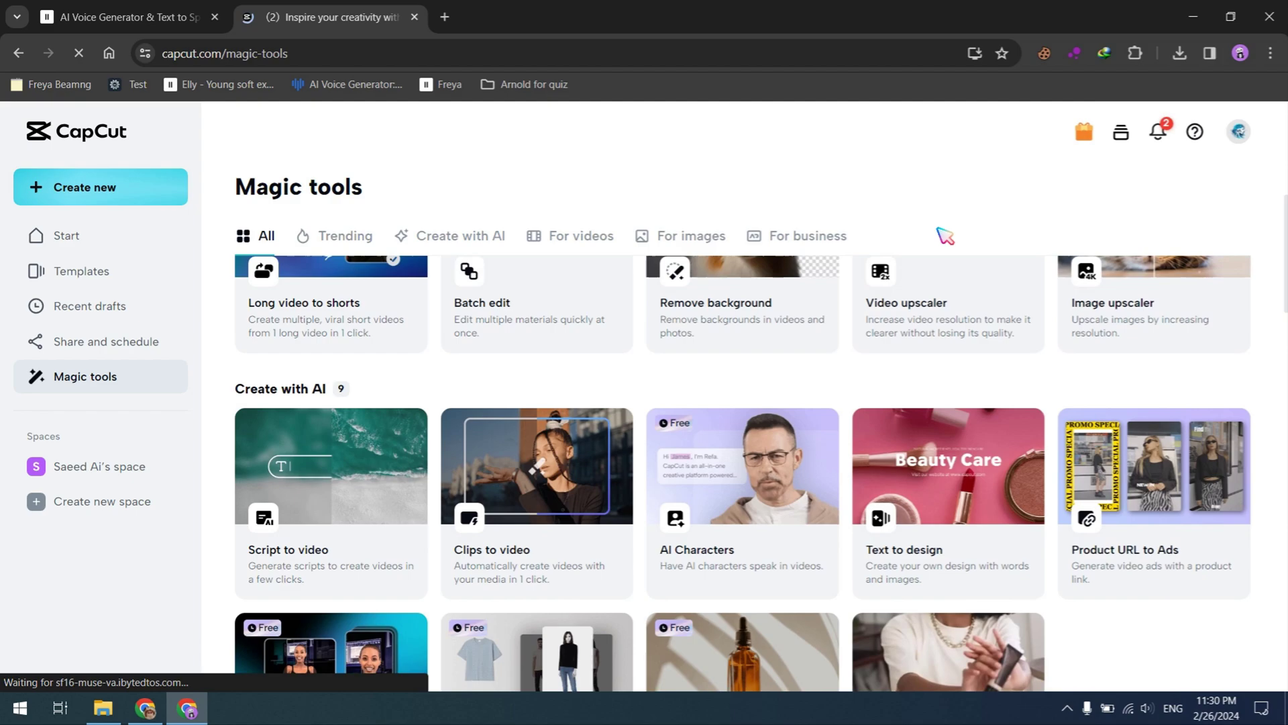
scroll(946, 235, "up", 2)
scroll(946, 236, "down", 2)
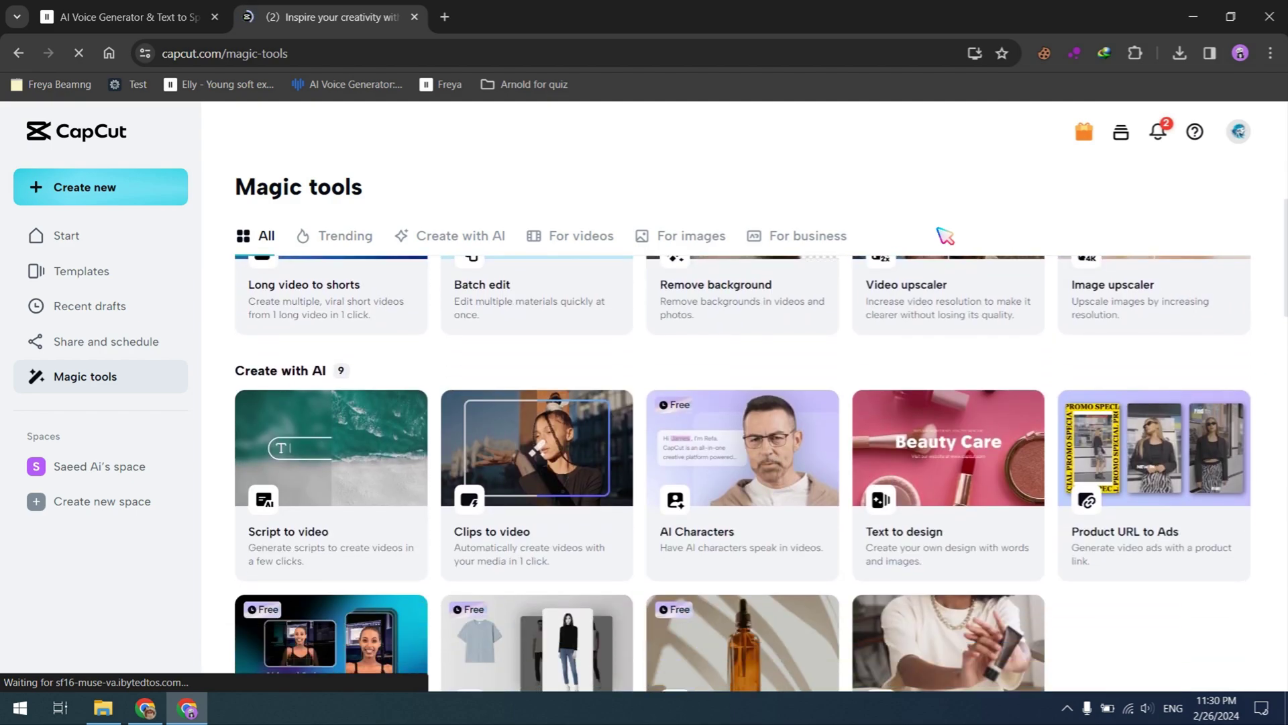
scroll(946, 235, "up", 1)
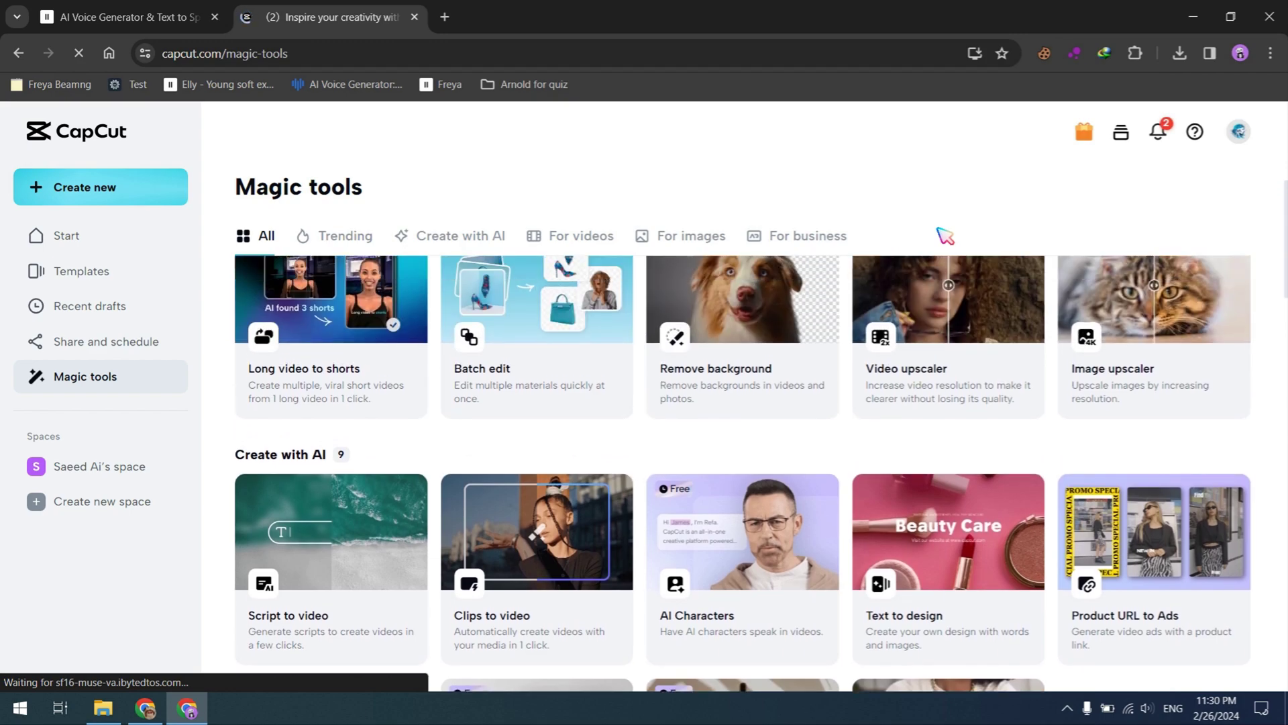
scroll(945, 236, "up", 1)
scroll(945, 235, "down", 2)
scroll(923, 299, "down", 1)
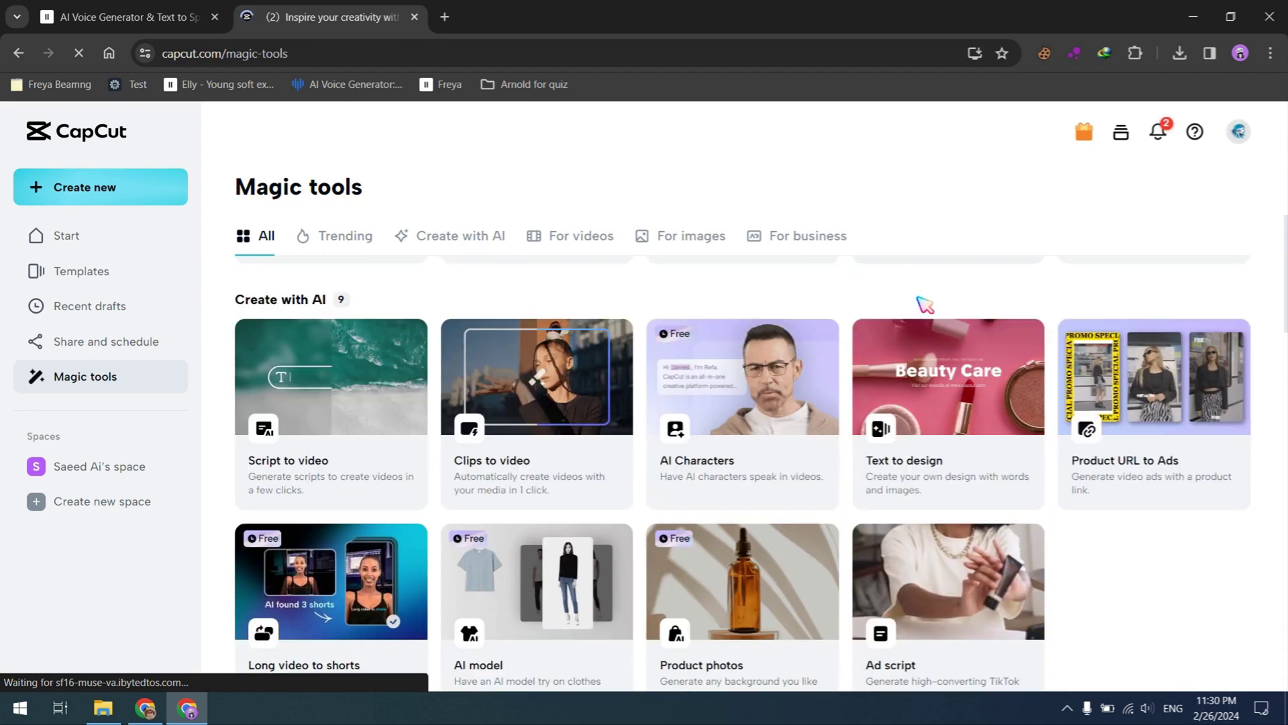
scroll(921, 303, "down", 1)
scroll(919, 307, "up", 1)
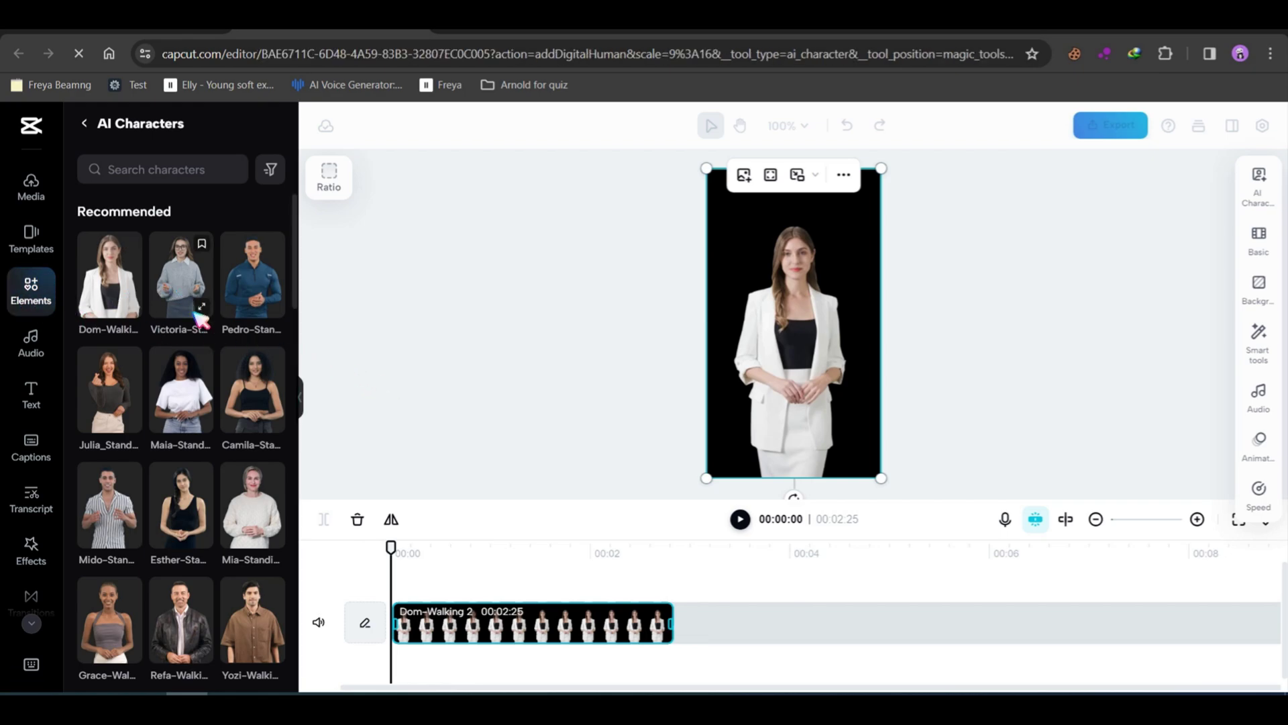
scroll(206, 345, "down", 2)
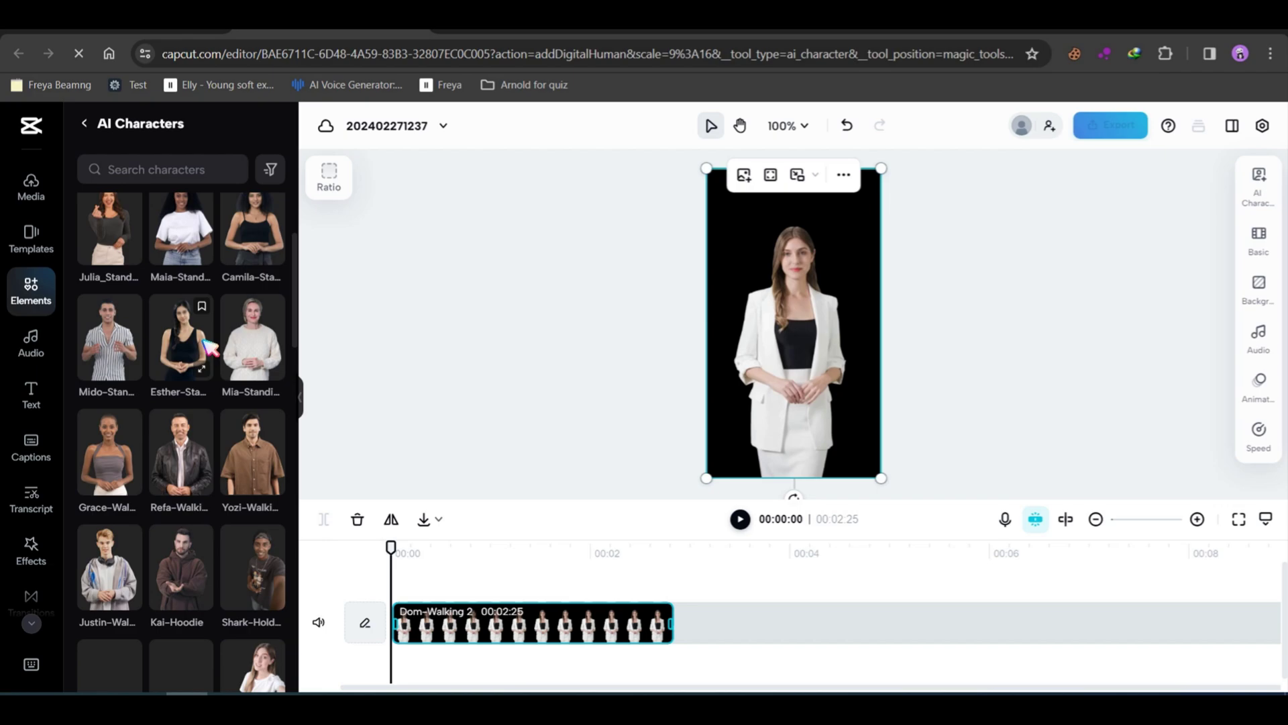
Step: Add the Esther_Standing_1 character to the timeline and delete the default Dom-Walking 2 clip
left_click(187, 347)
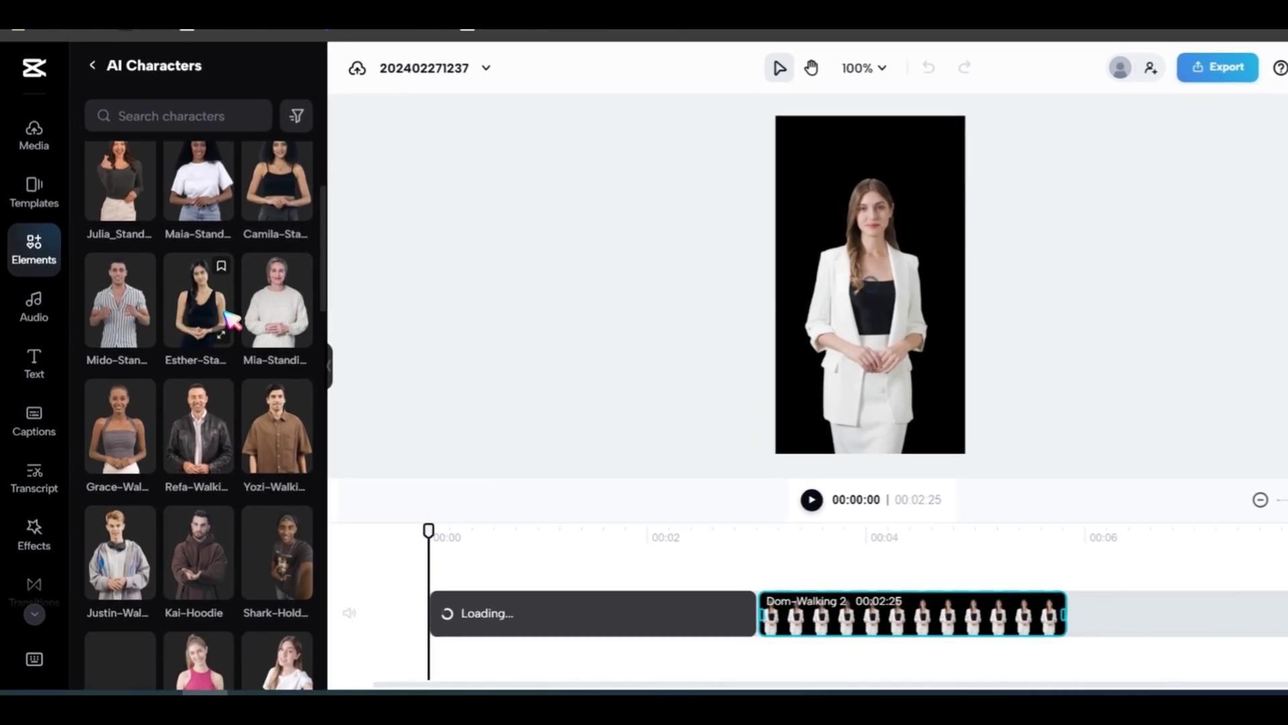
scroll(232, 462, "down", 2)
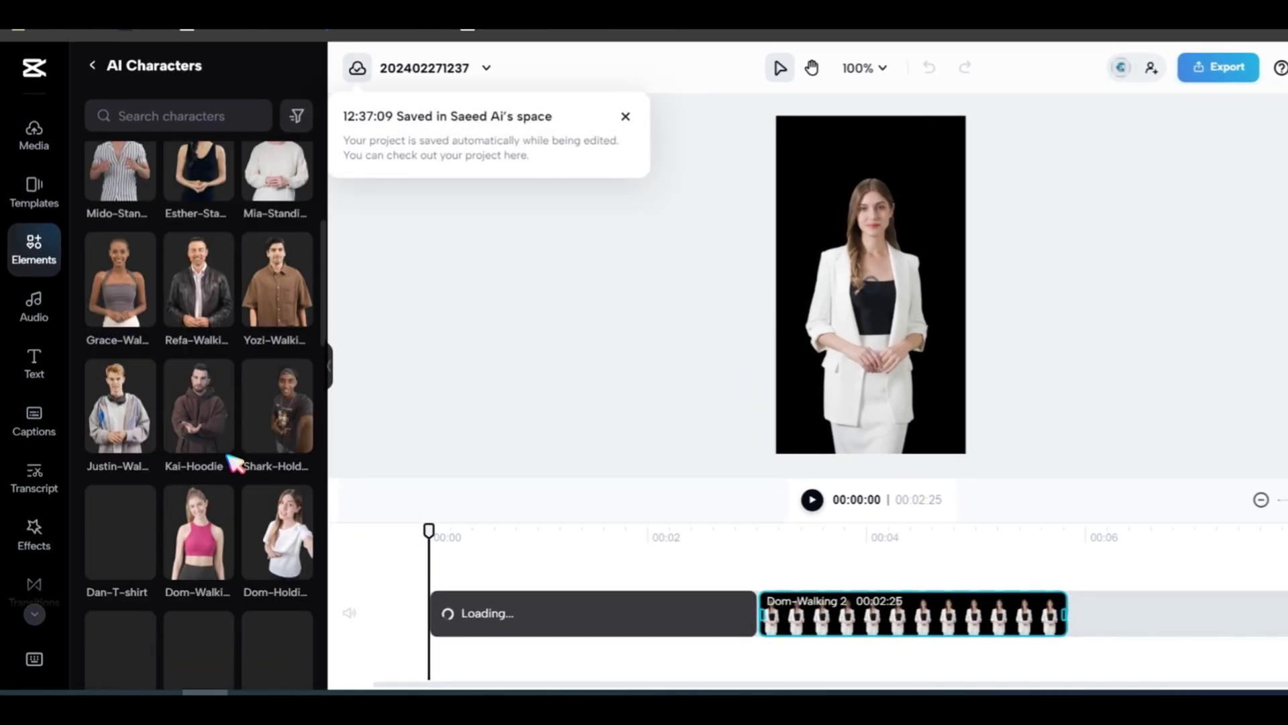
scroll(232, 461, "down", 1)
scroll(231, 461, "down", 2)
scroll(232, 462, "down", 2)
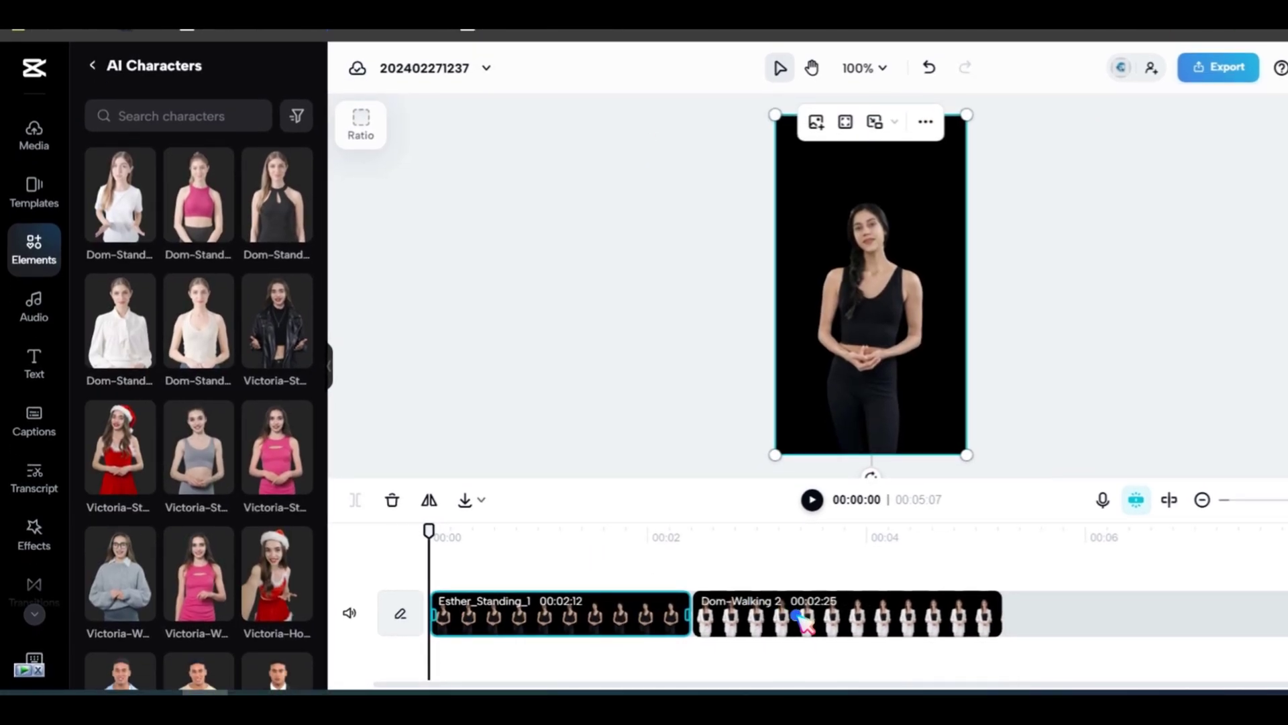
left_click(790, 614)
right_click(797, 613)
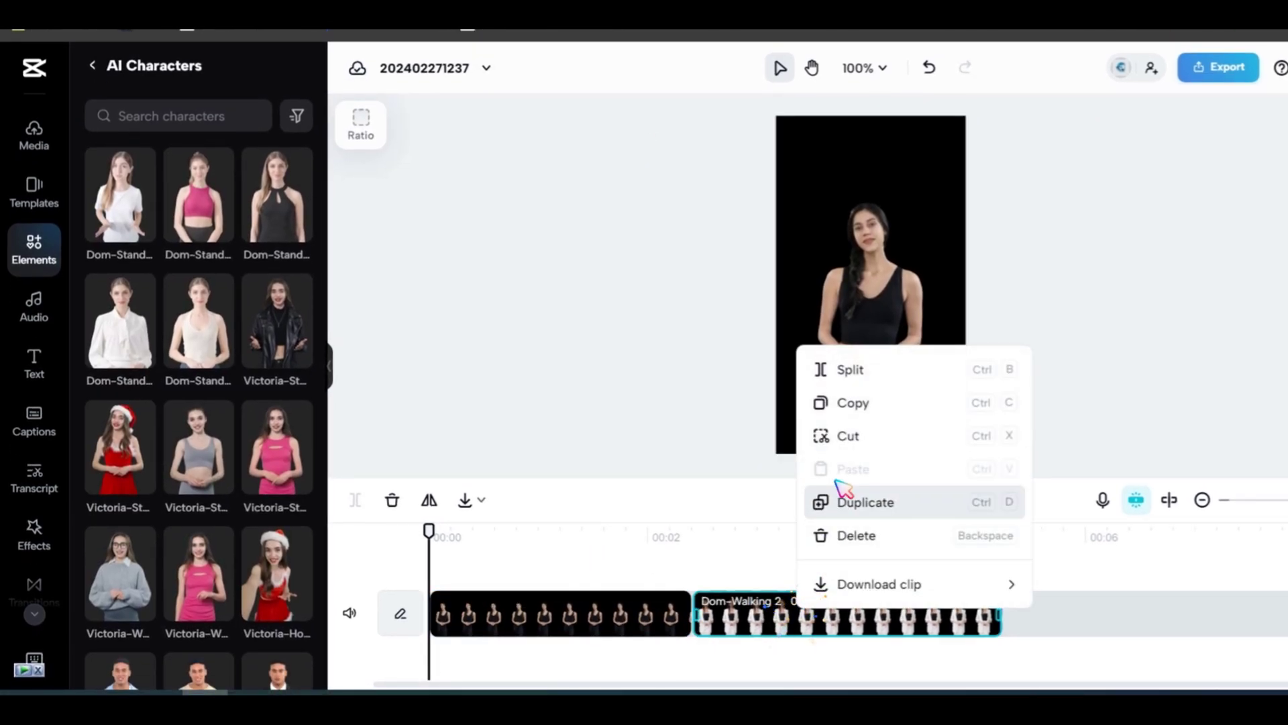
left_click(846, 534)
left_click(544, 616)
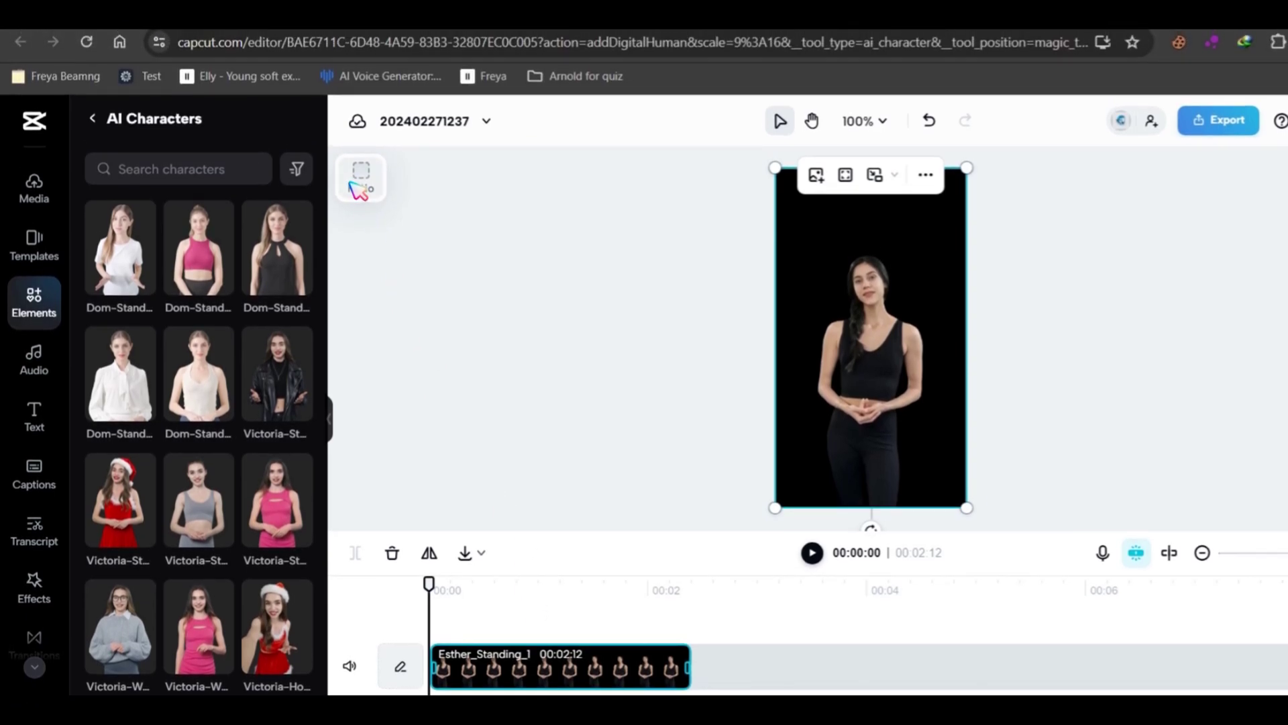
Step: Try the 16:9, 4:3 and 9:16 canvas ratios, settling on landscape 16:9
left_click(361, 178)
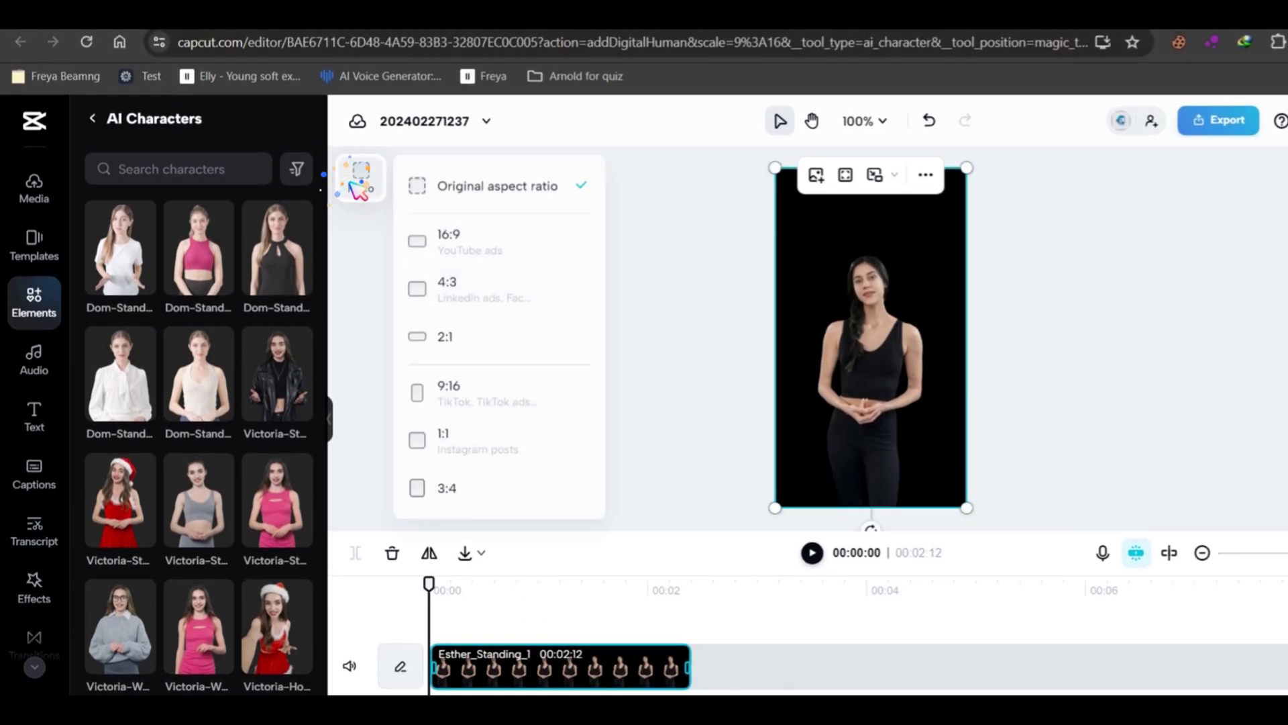
left_click(448, 239)
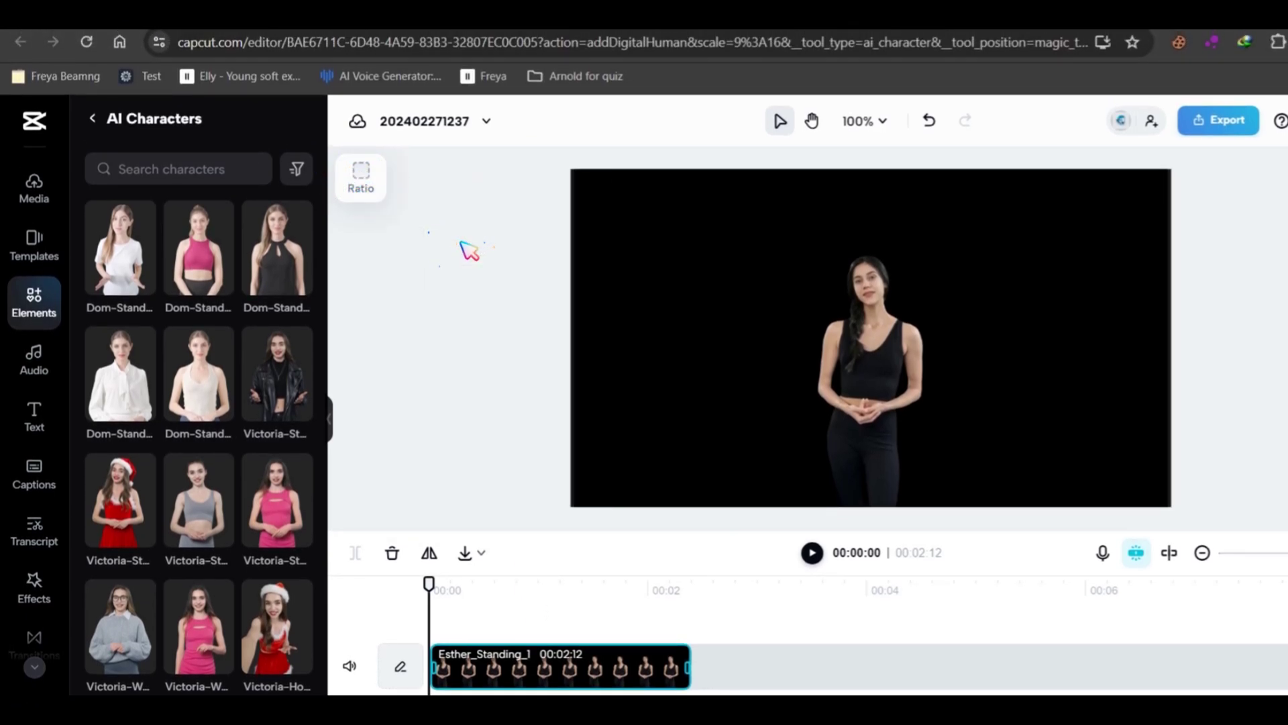
left_click(362, 179)
left_click(454, 287)
left_click(363, 185)
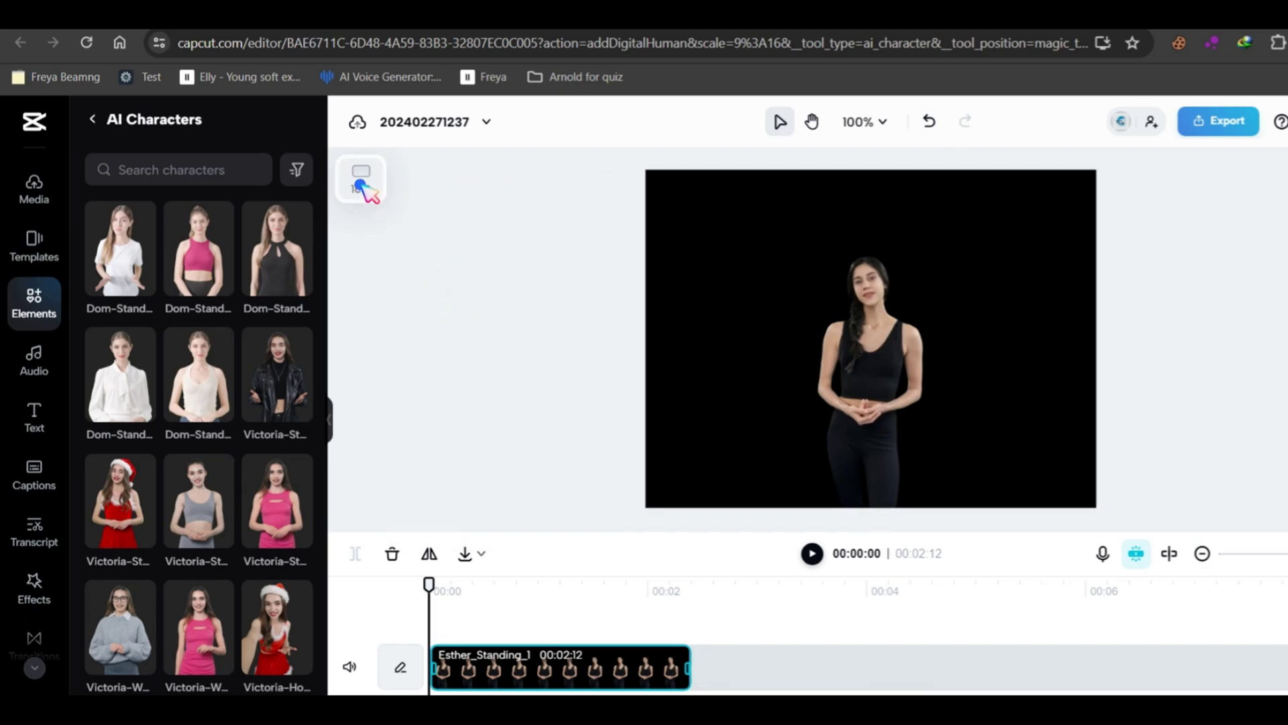
left_click(458, 395)
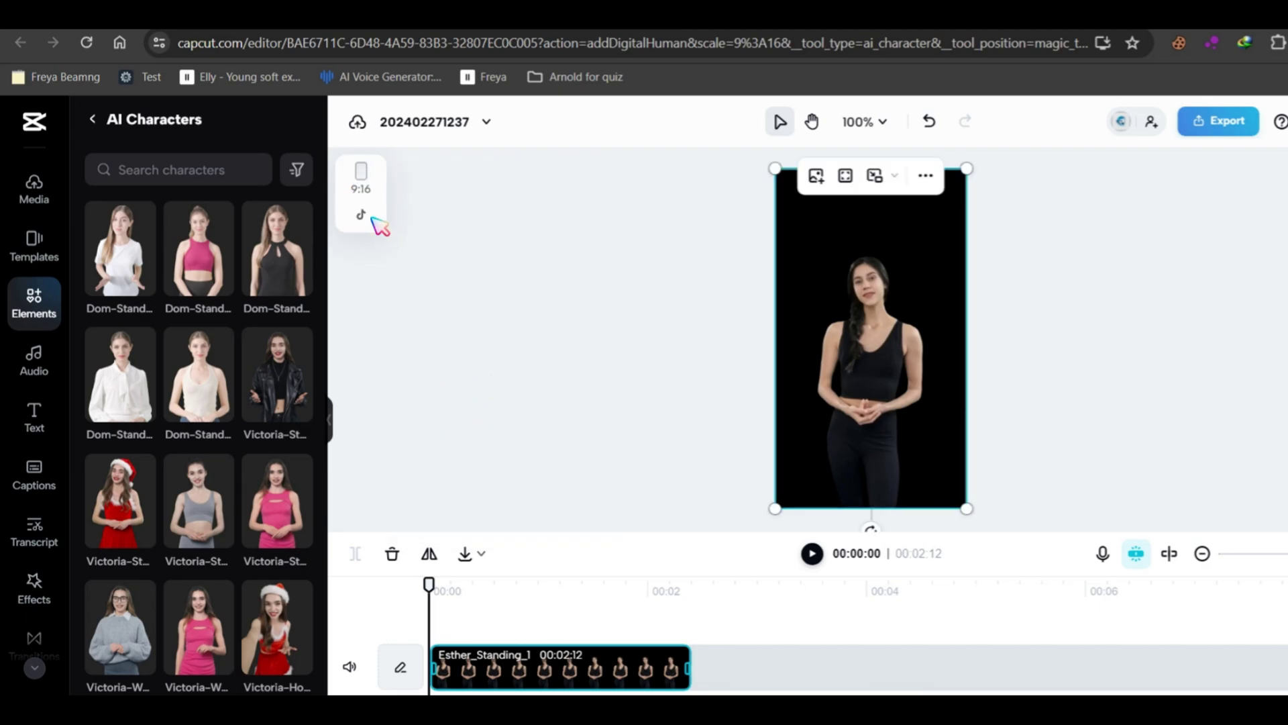
left_click(363, 186)
left_click(474, 242)
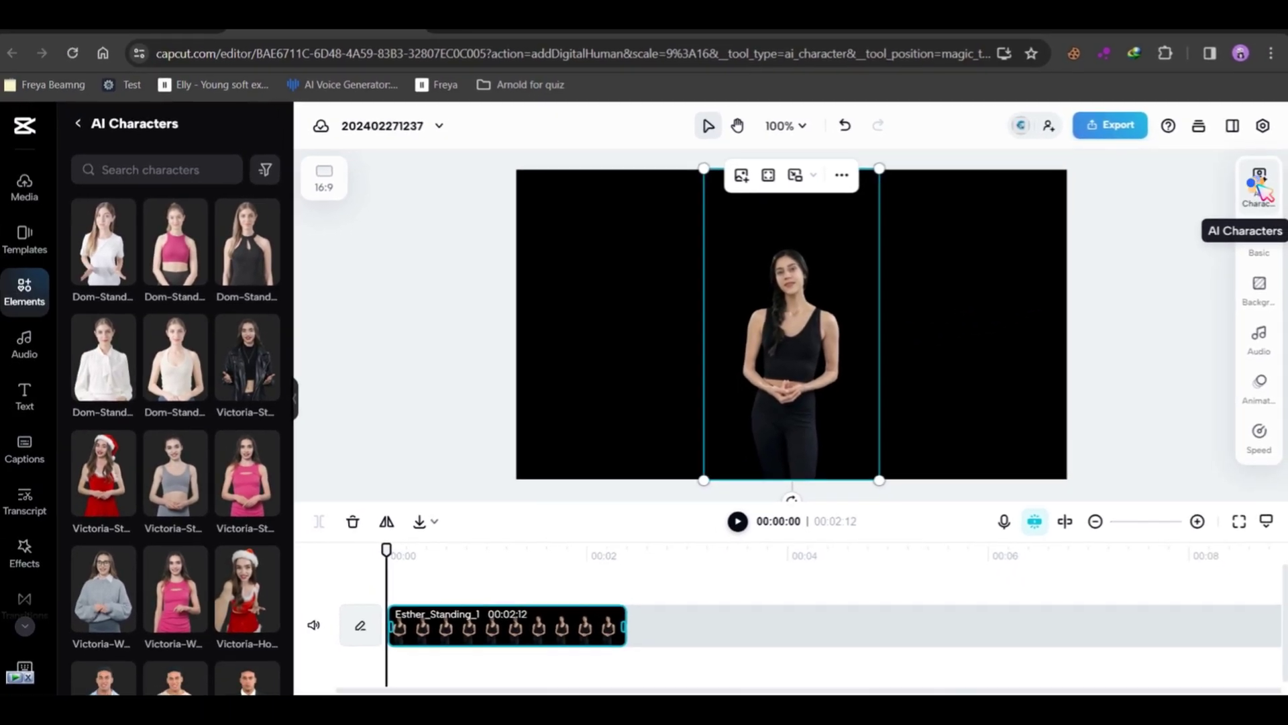
Step: Preview Esther in a Circle frame, discard it, and show the Basic blend and transform settings
left_click(1258, 181)
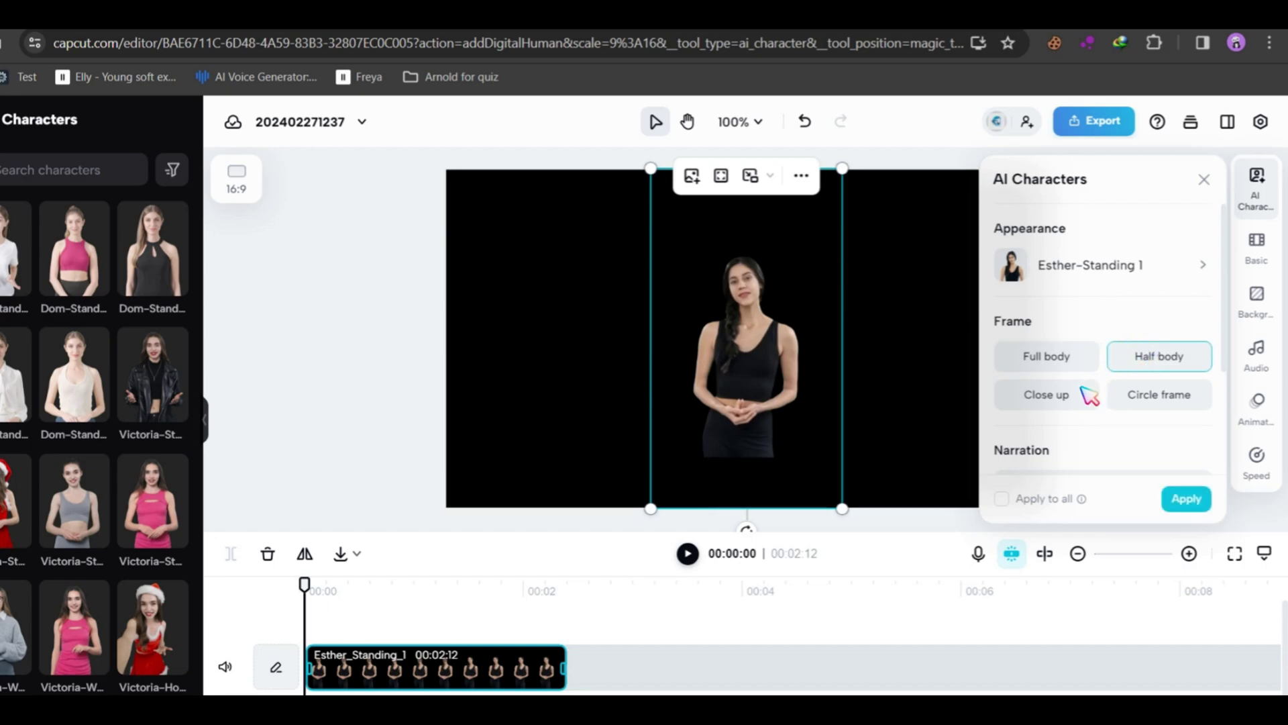
left_click(1149, 398)
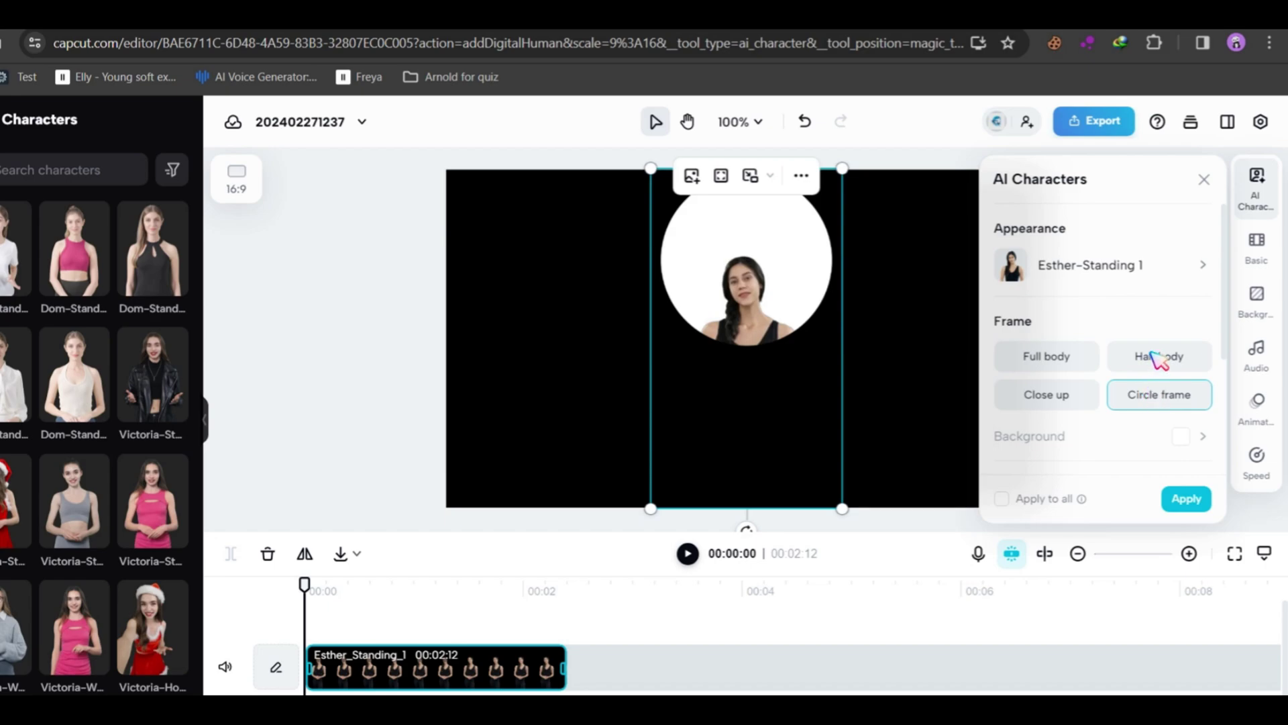
scroll(1158, 361, "down", 1)
scroll(1158, 352, "down", 2)
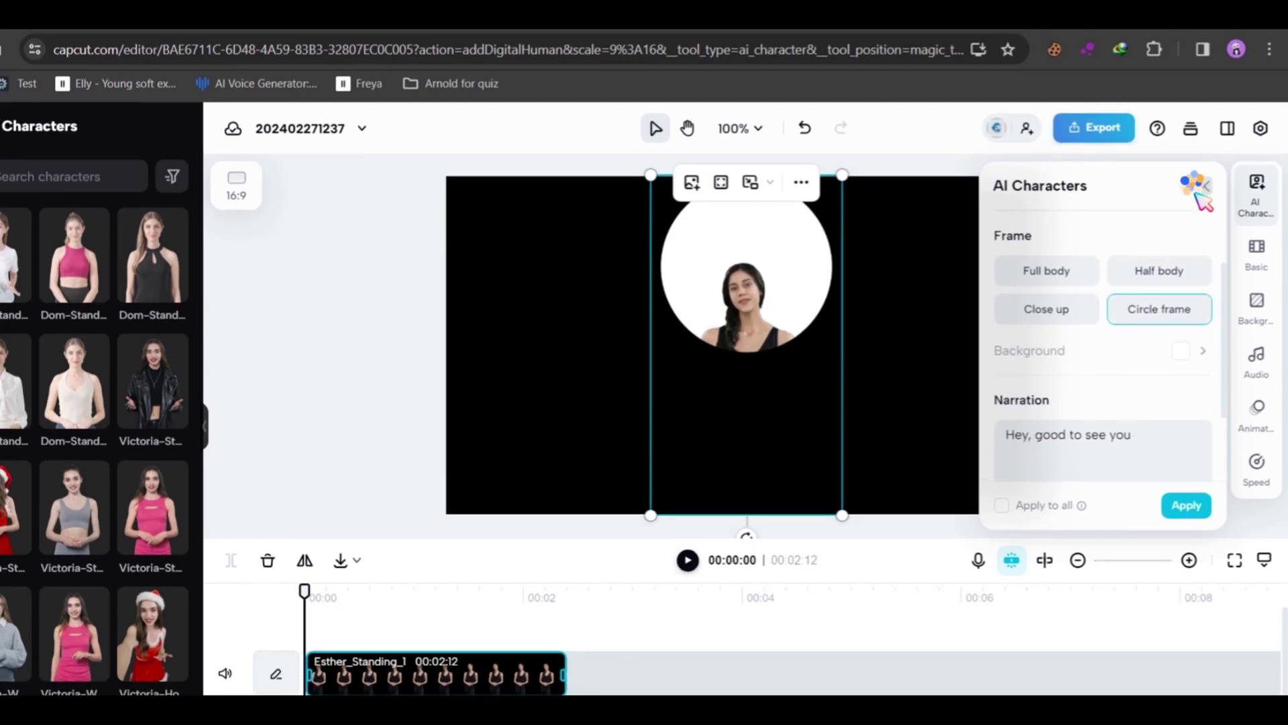
left_click(1198, 192)
left_click(1207, 369)
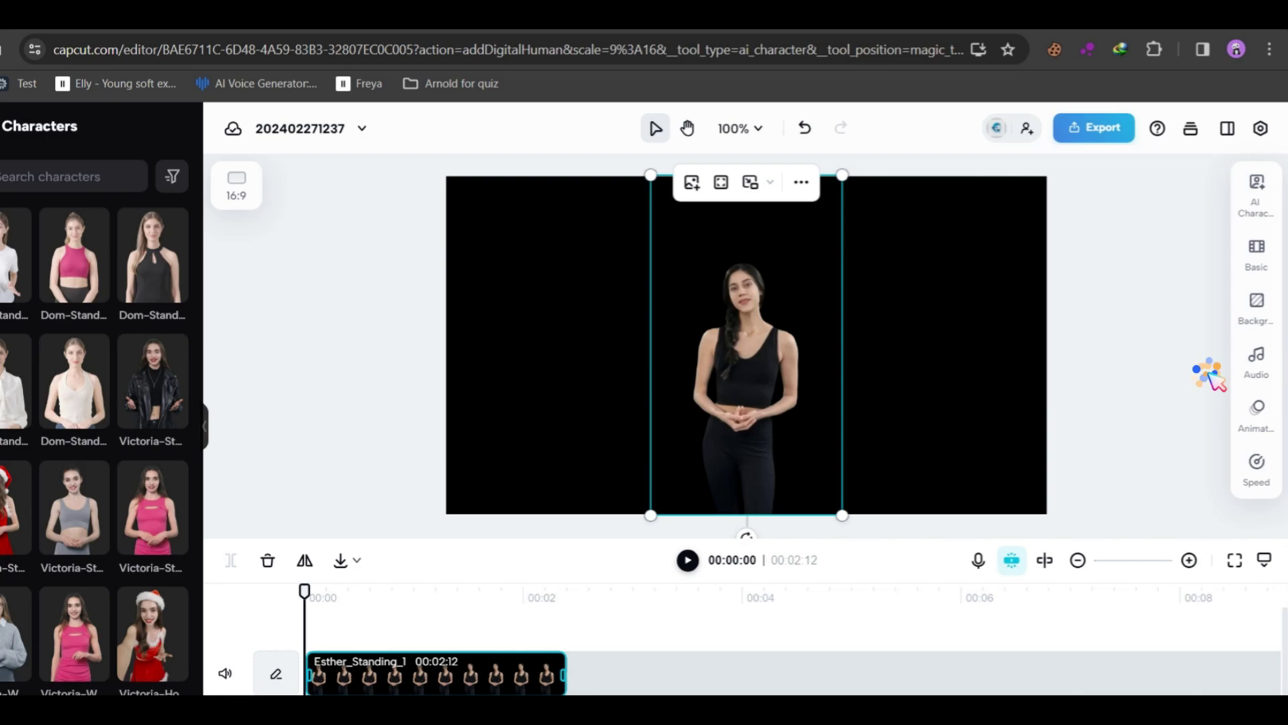
left_click(1255, 259)
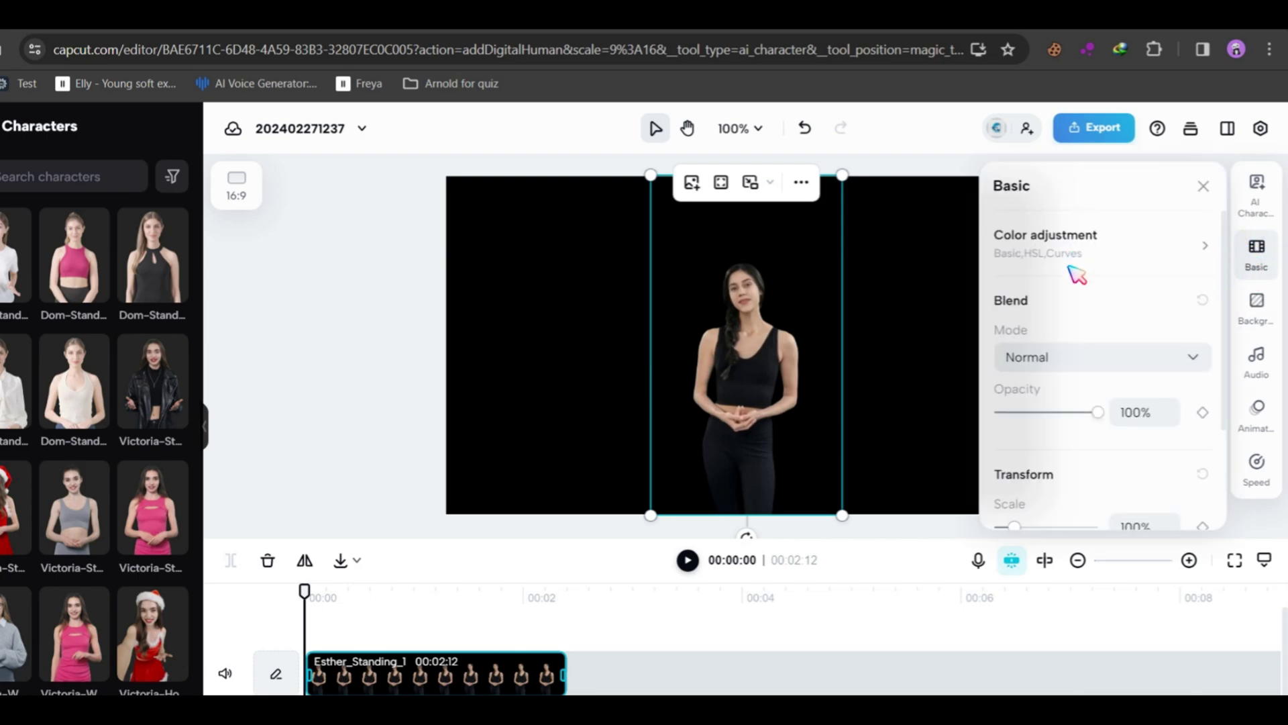
scroll(1084, 369, "down", 3)
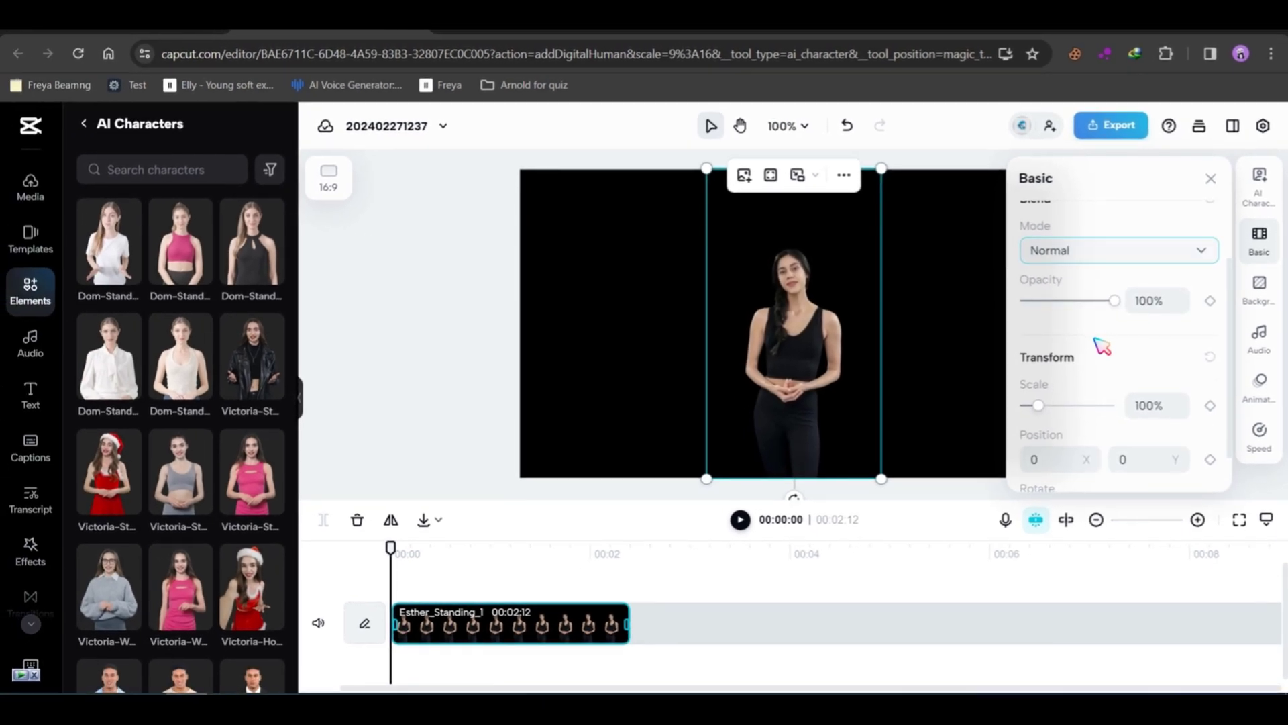
scroll(1115, 328, "up", 2)
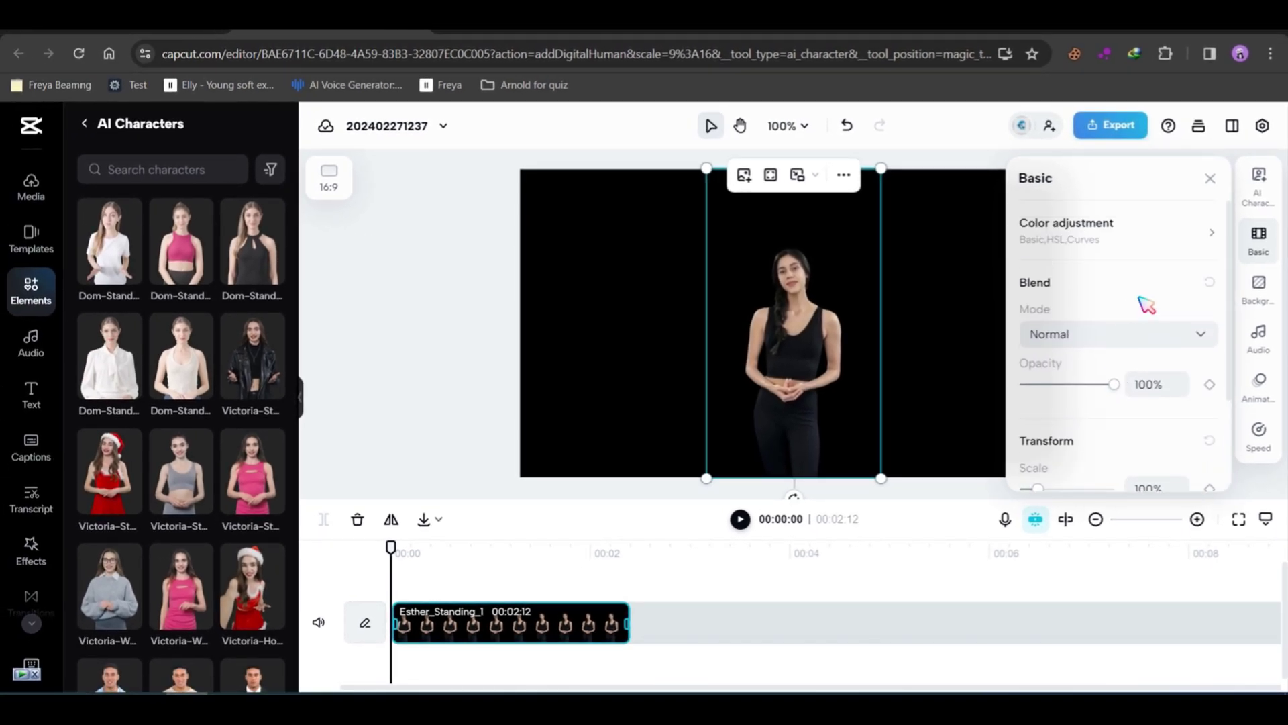
Step: Set Esther's background to solid green, then look over the image backgrounds
left_click(1250, 292)
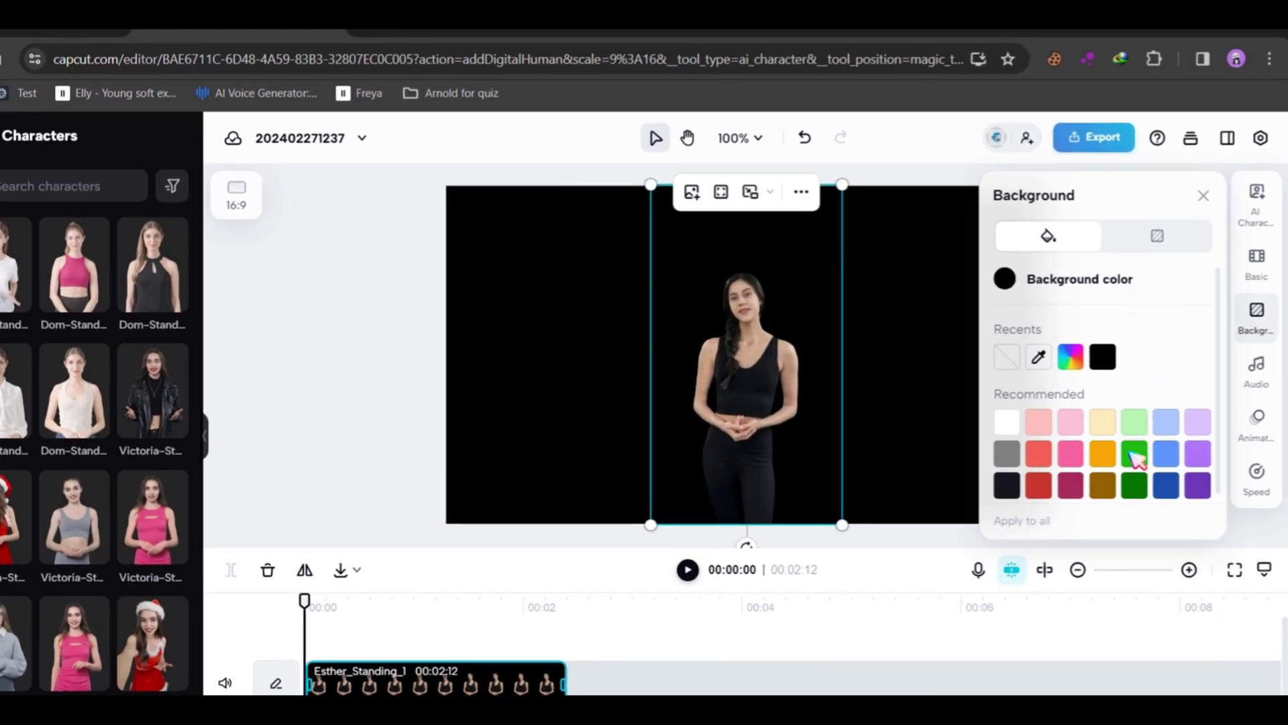
left_click(1135, 455)
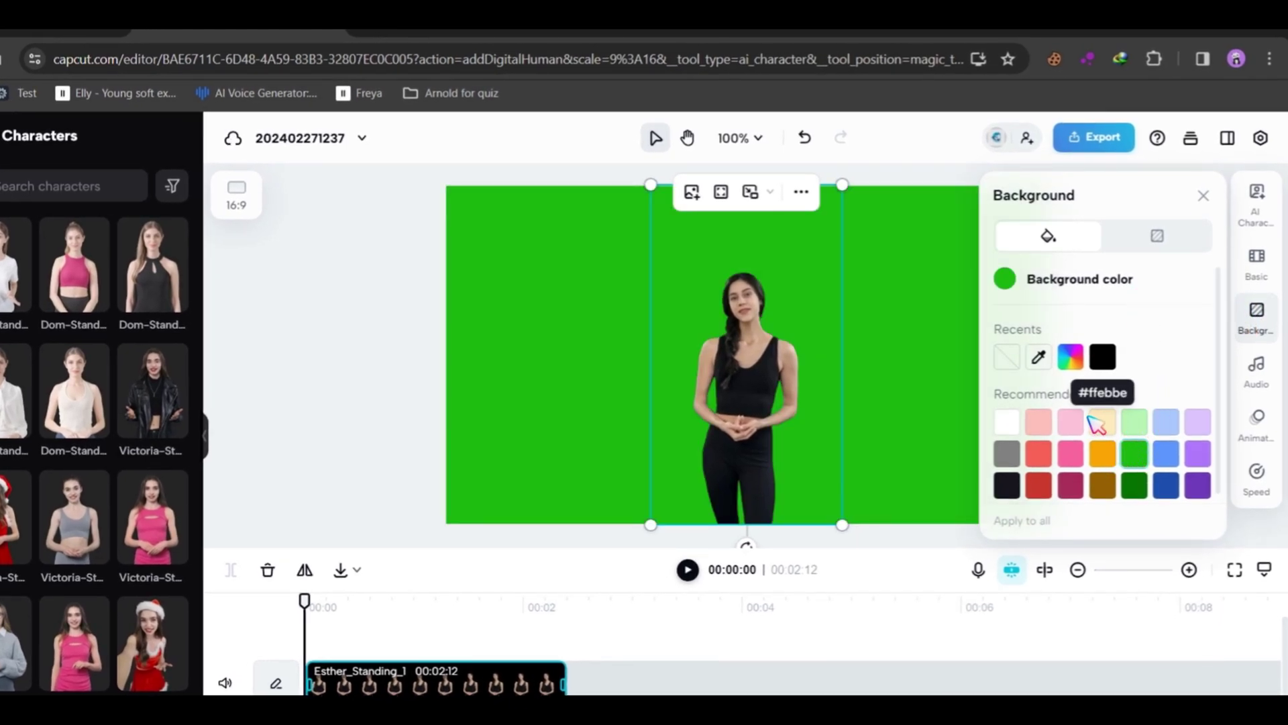
scroll(1081, 384, "down", 1)
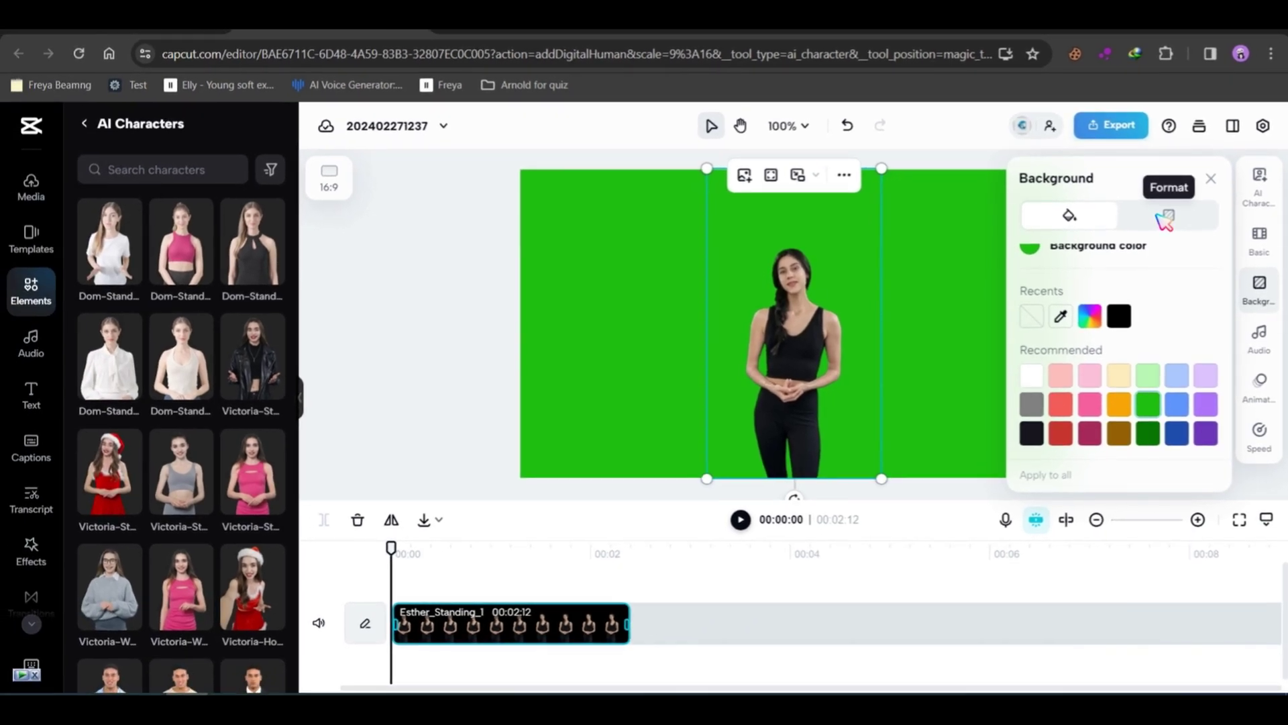
left_click(1157, 236)
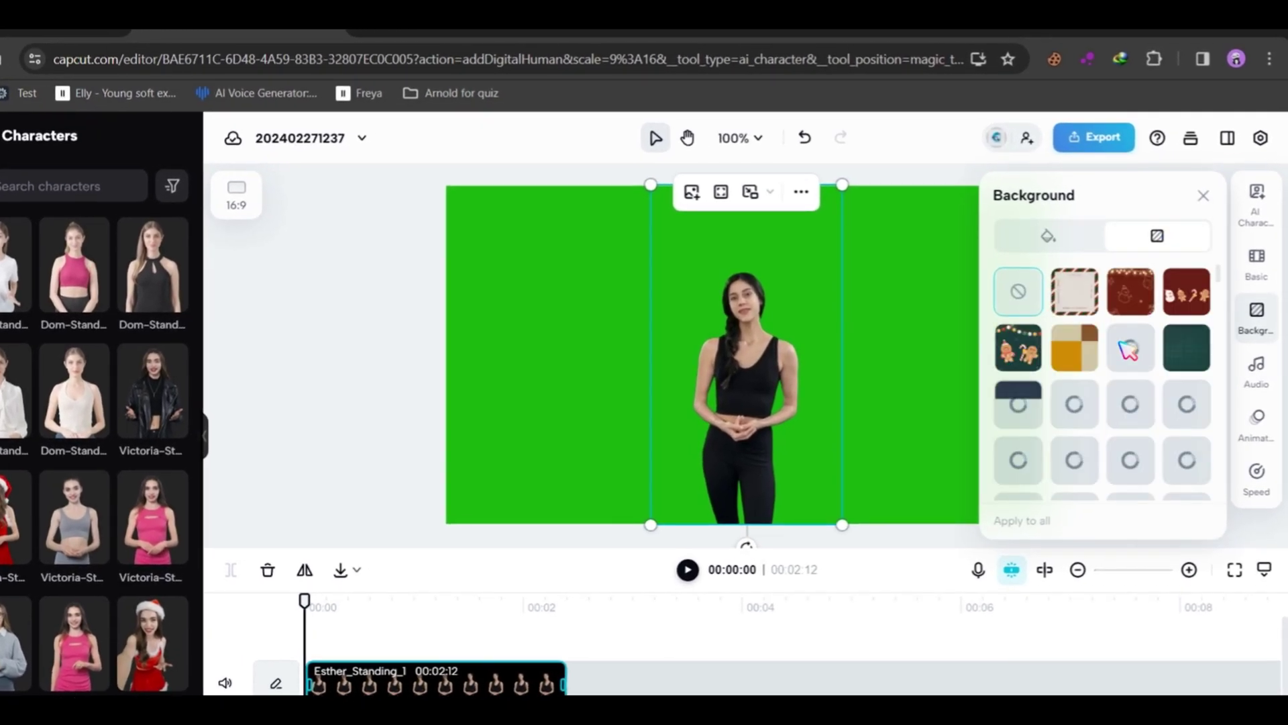
scroll(1127, 347, "down", 2)
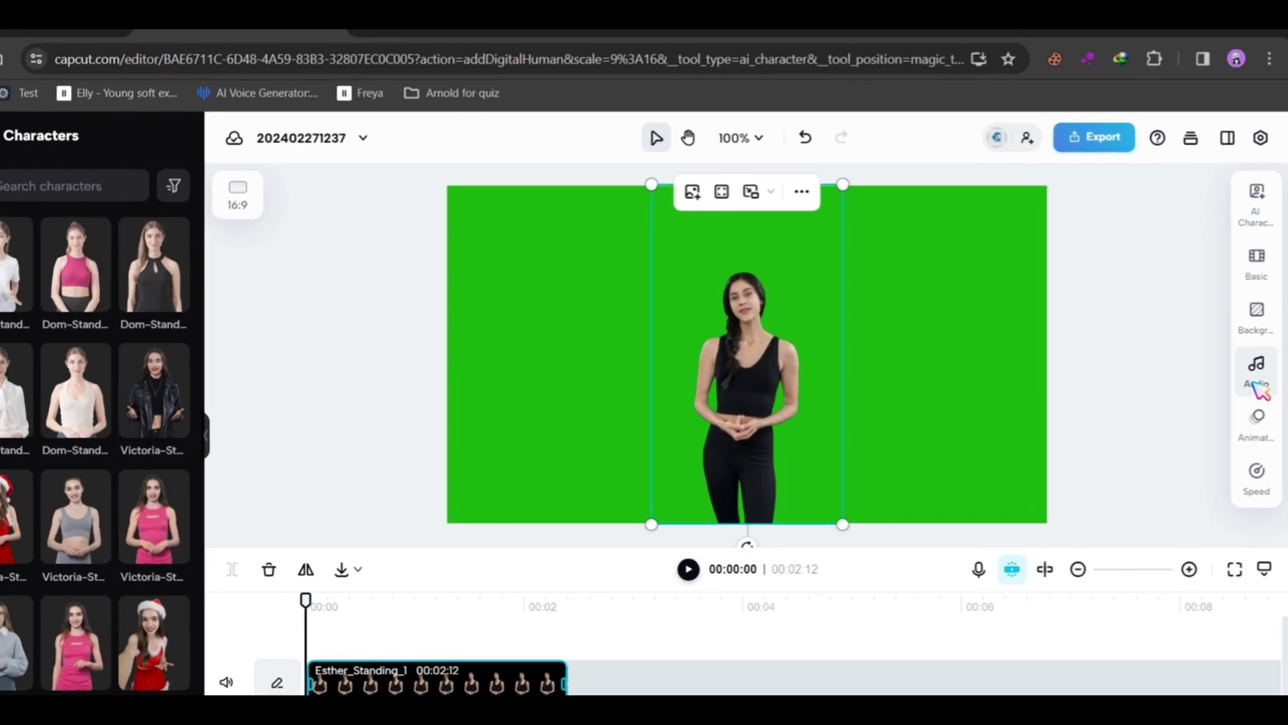
Step: Browse the avatar's Audio and Voice changer options, then bring up Animation
left_click(1259, 348)
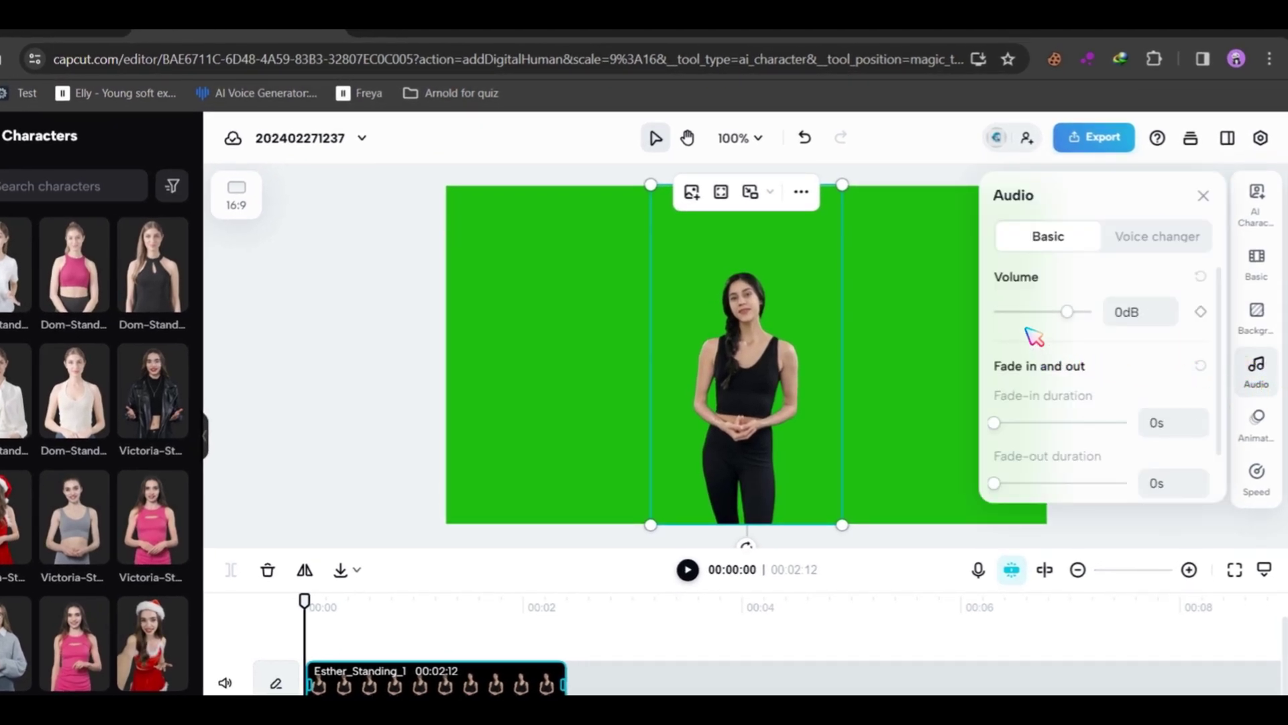
scroll(1054, 381, "down", 1)
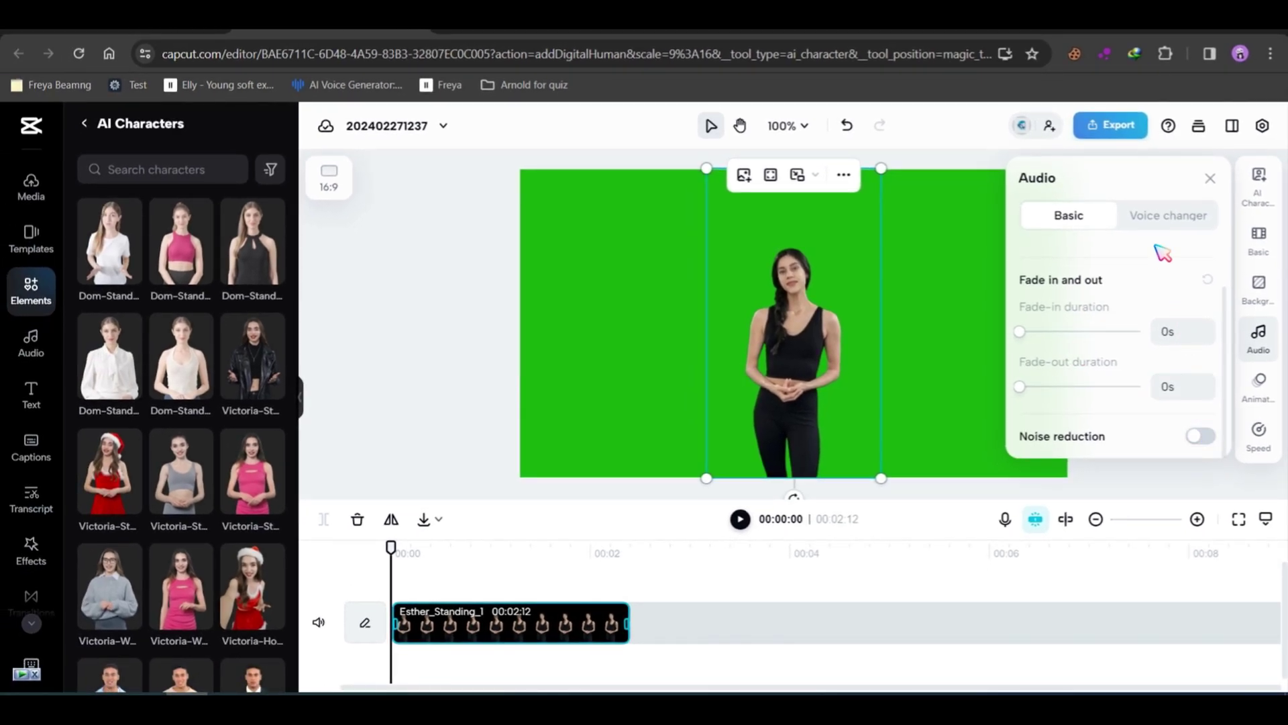
left_click(1157, 218)
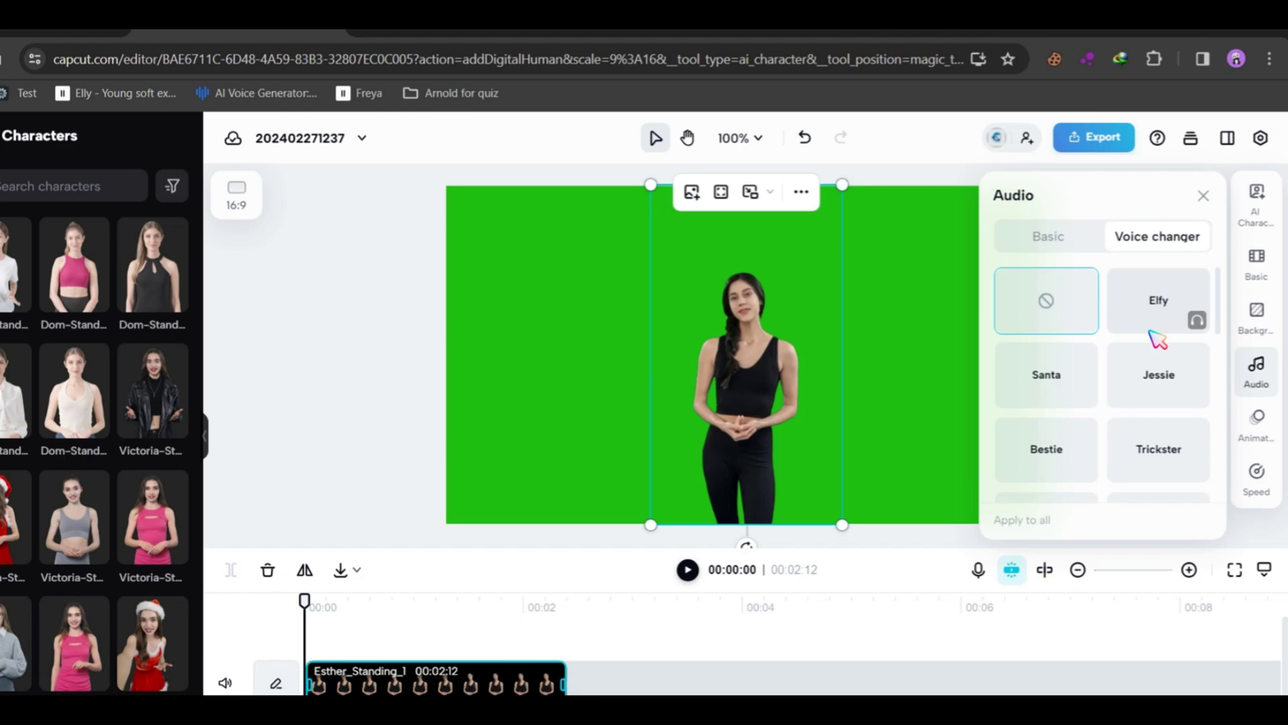
scroll(1120, 401, "down", 2)
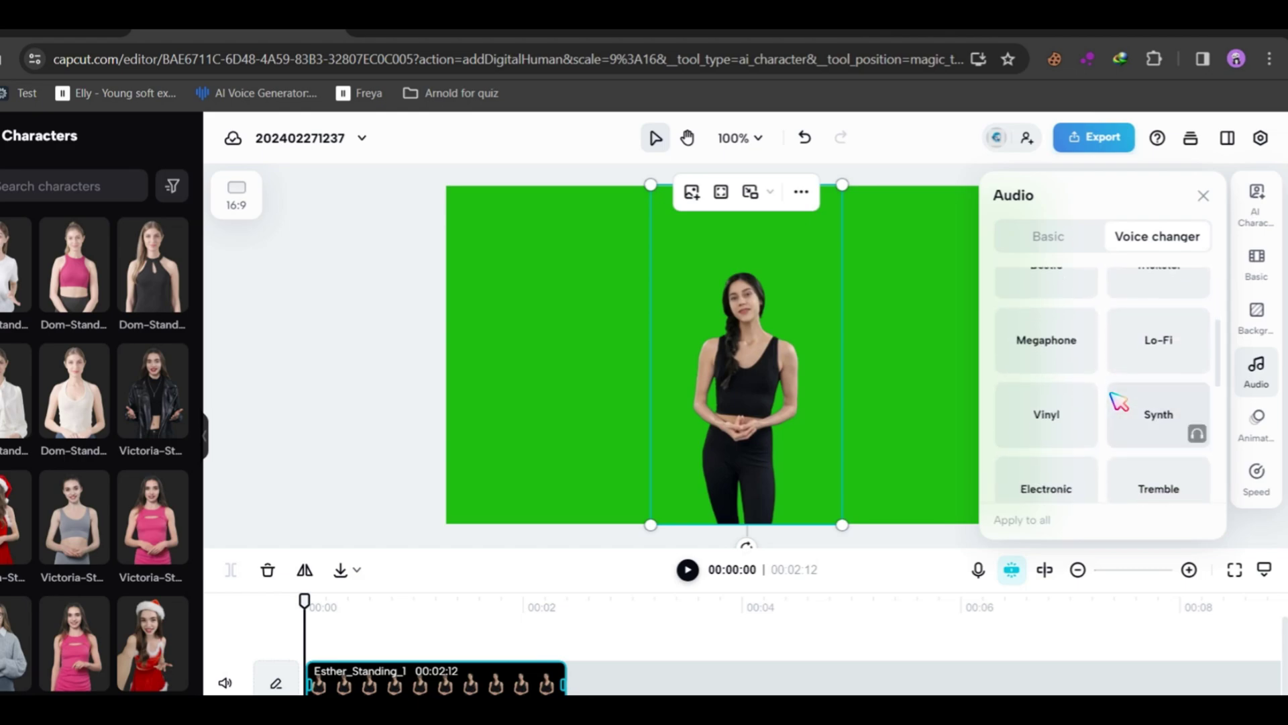
scroll(1119, 400, "down", 2)
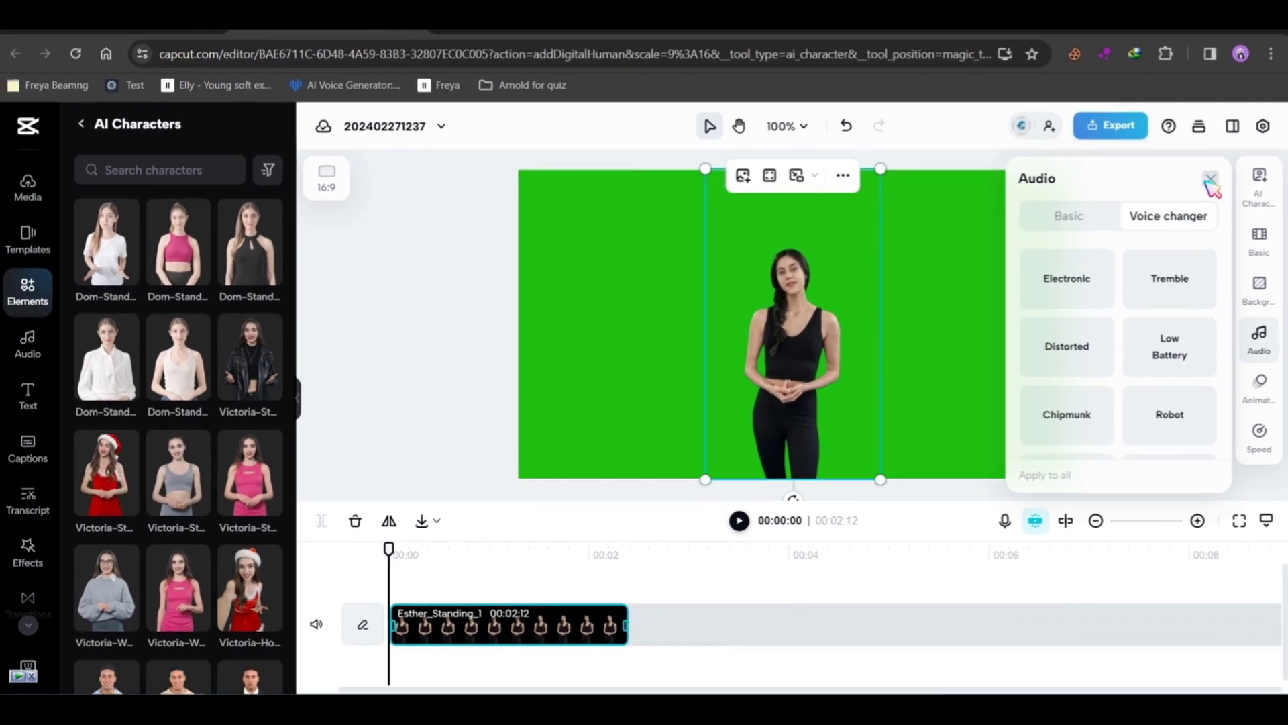
left_click(1256, 422)
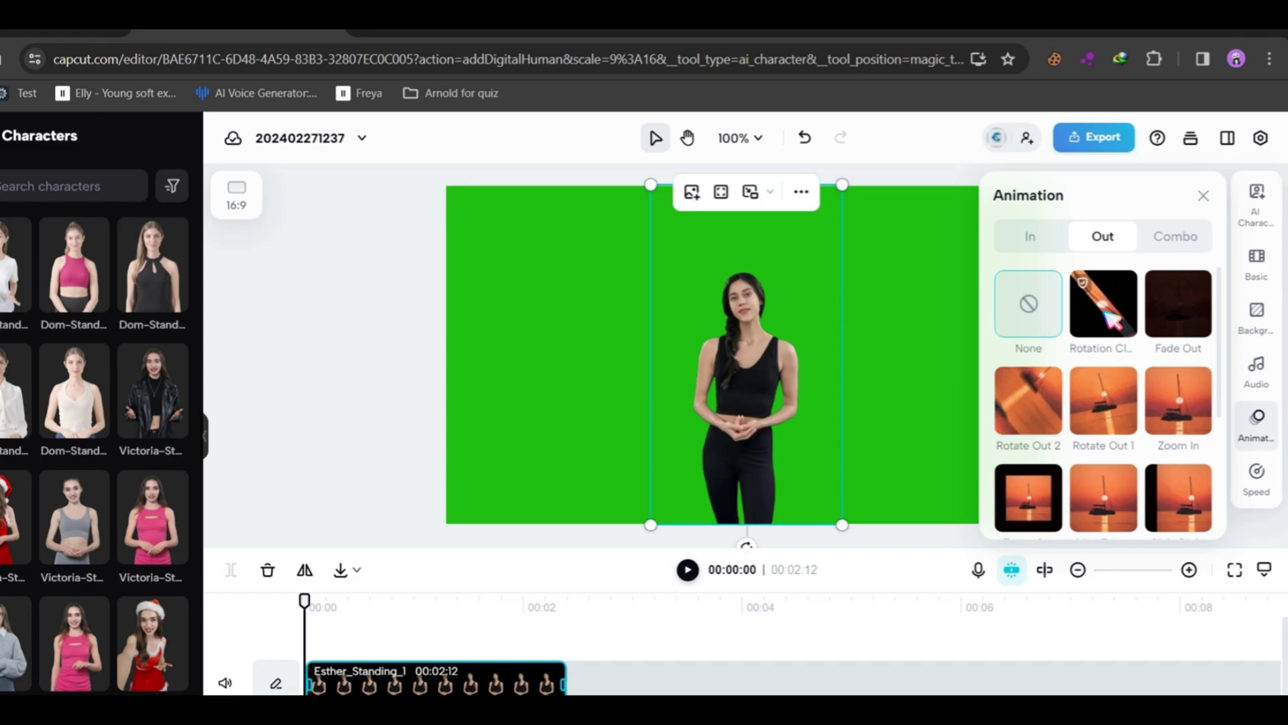
Step: Give Esther a Rotation Clockwise exit animation, then show the Templates library
left_click(1103, 304)
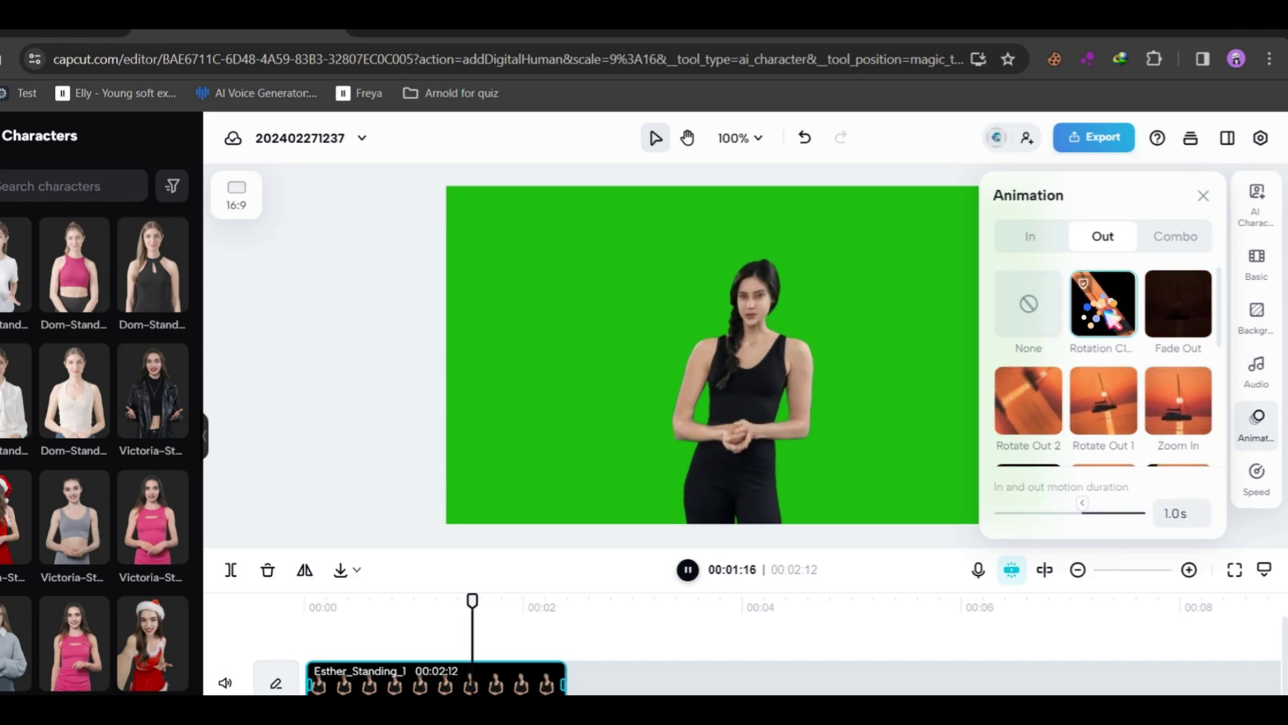
left_click(1203, 196)
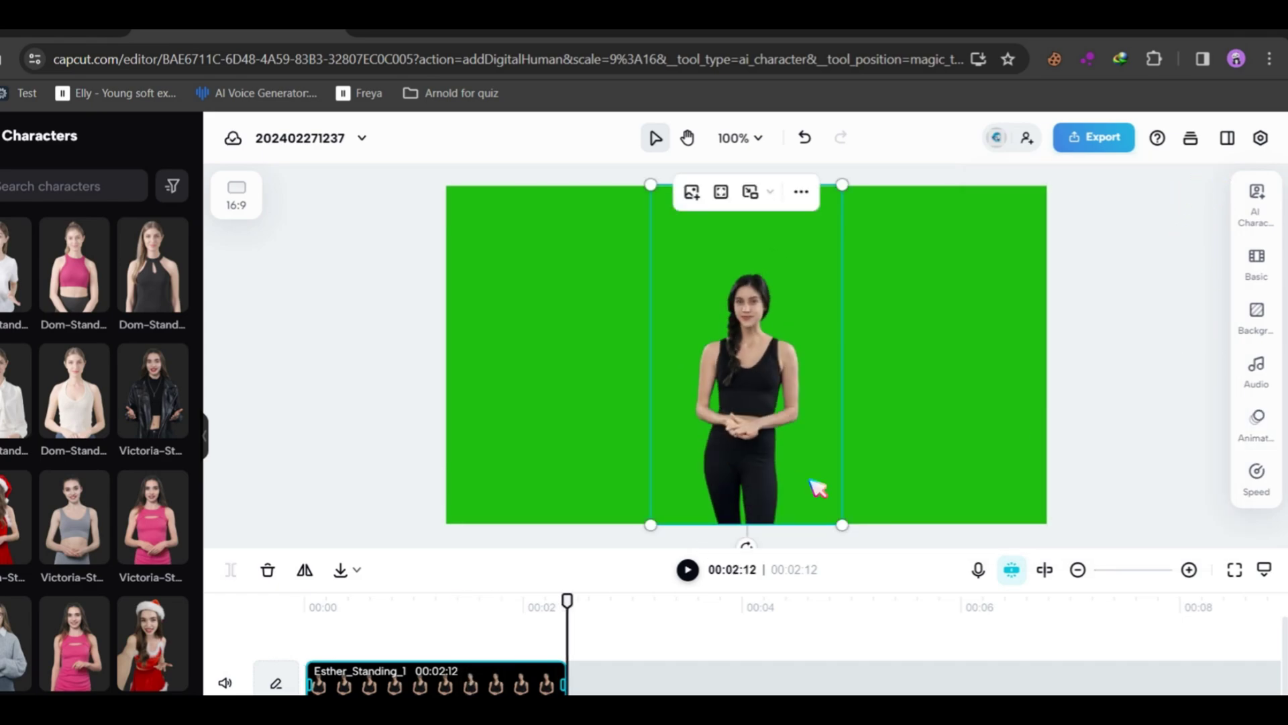
left_click(31, 239)
scroll(144, 403, "down", 5)
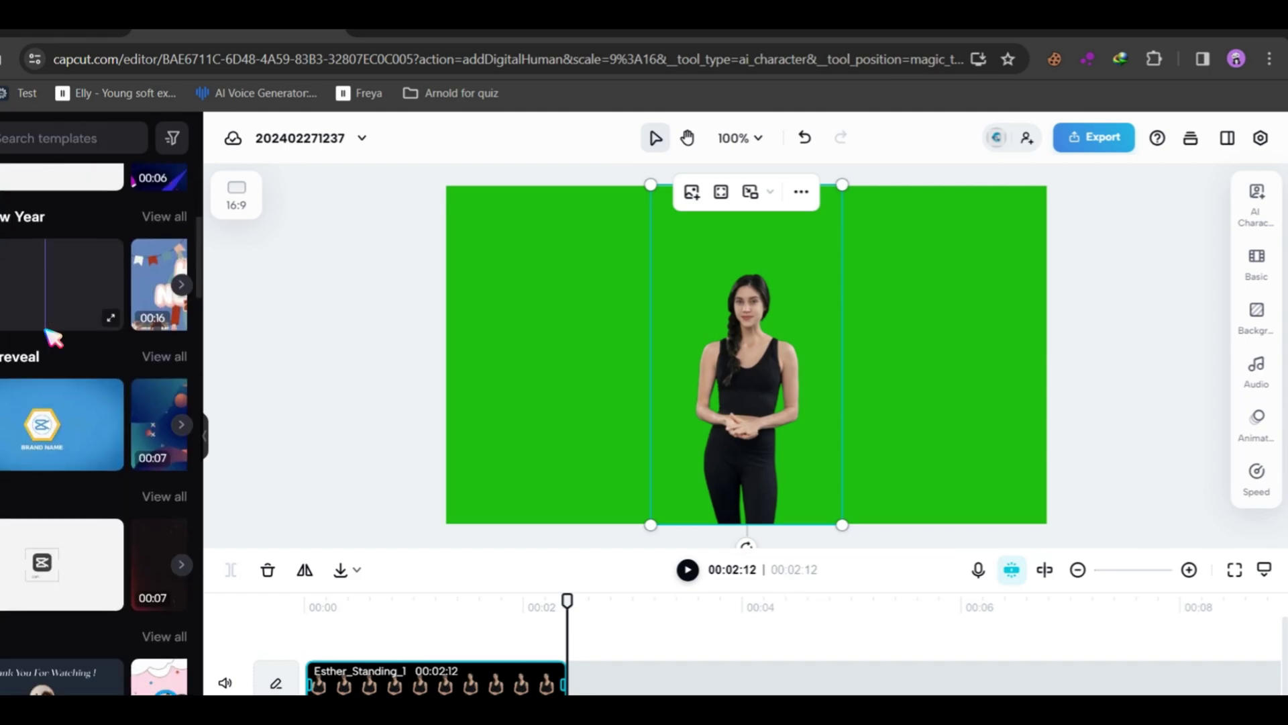
scroll(144, 403, "down", 2)
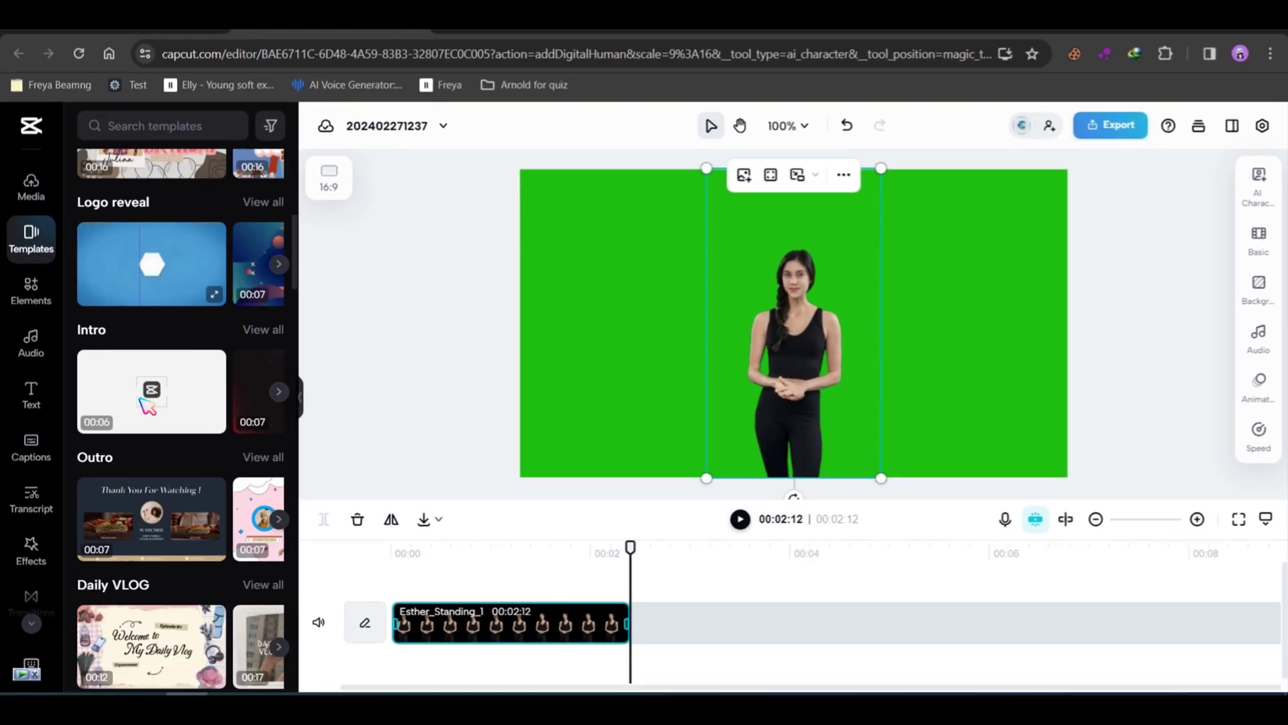
scroll(146, 404, "down", 2)
scroll(147, 404, "down", 3)
scroll(147, 404, "down", 3)
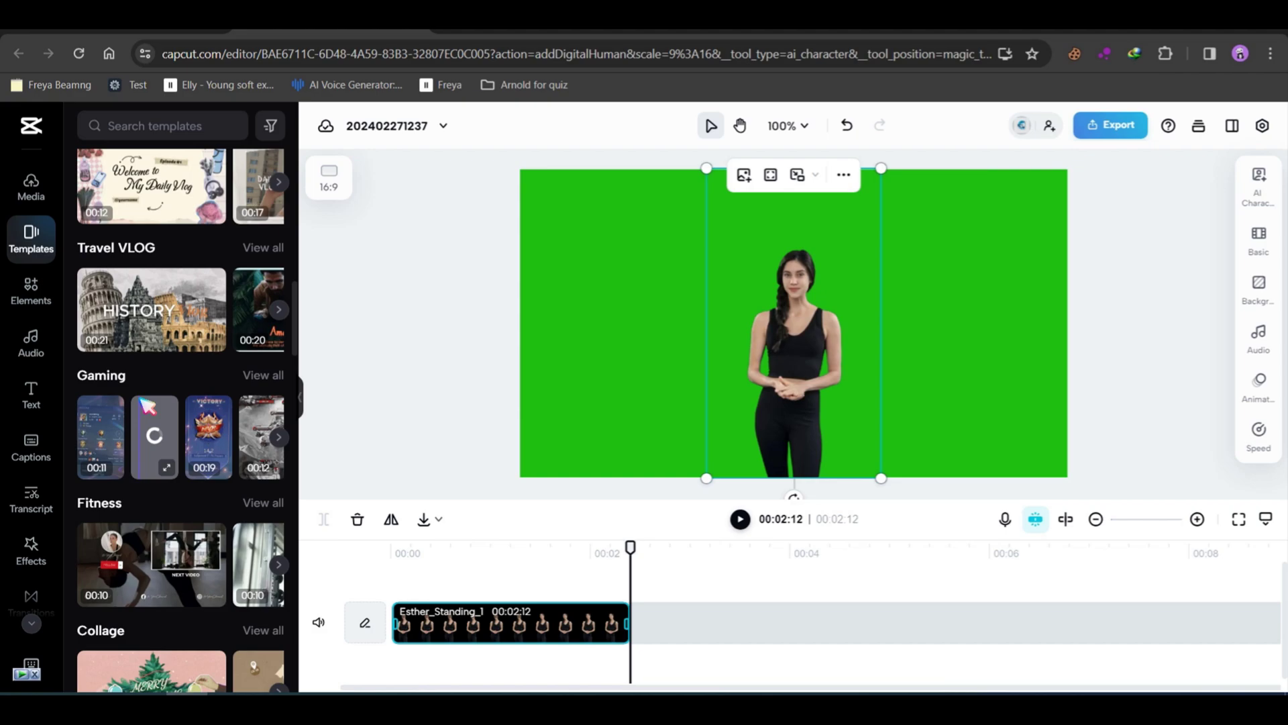
scroll(146, 404, "down", 2)
scroll(146, 404, "down", 1)
scroll(146, 403, "down", 2)
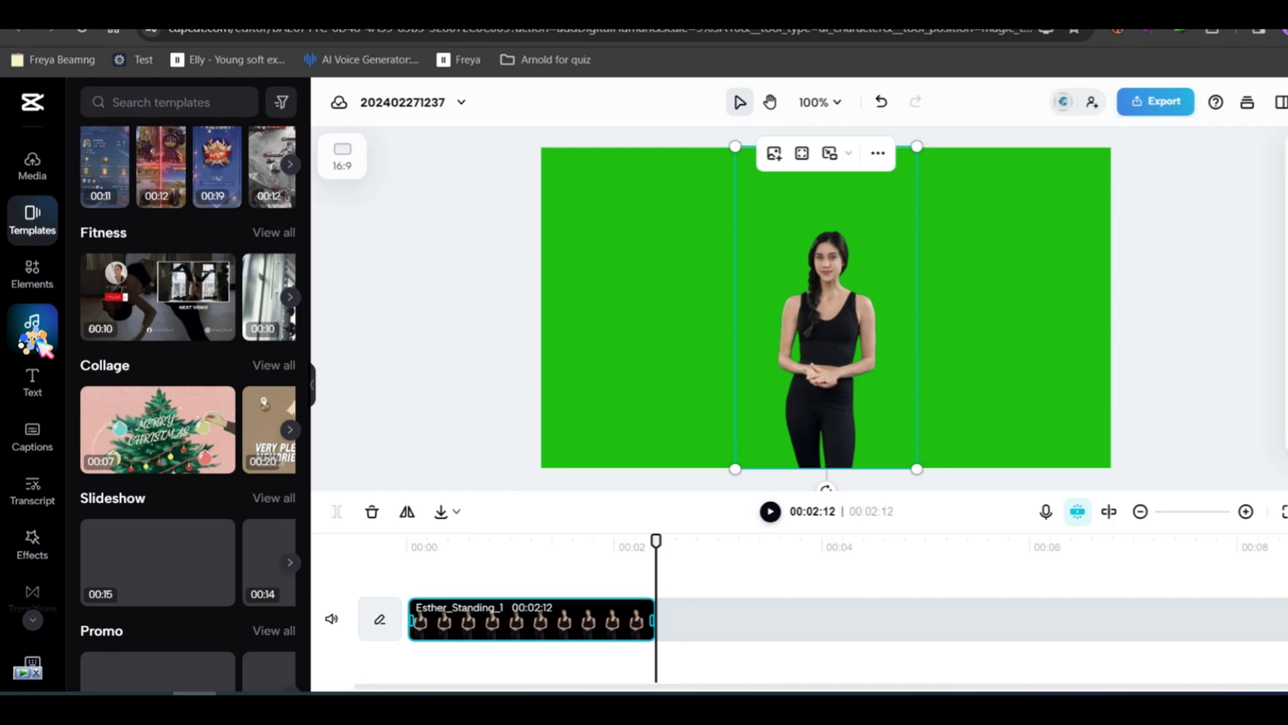
left_click(40, 363)
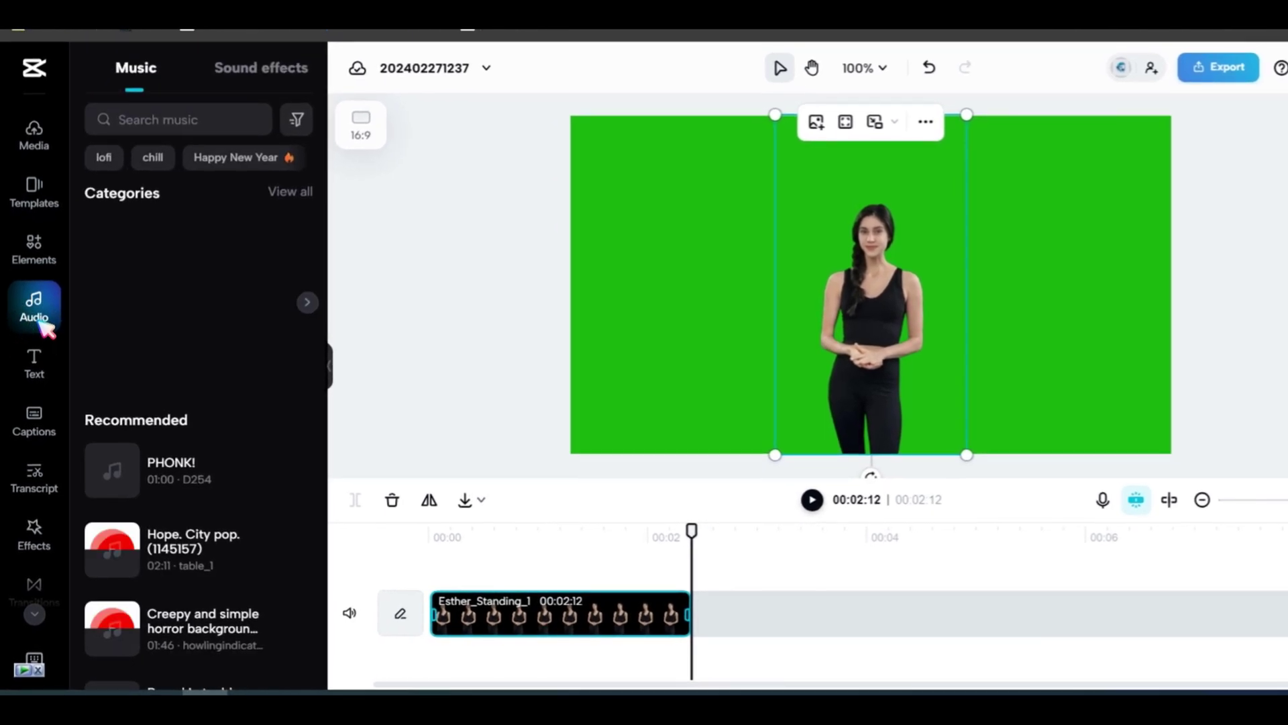
left_click(192, 468)
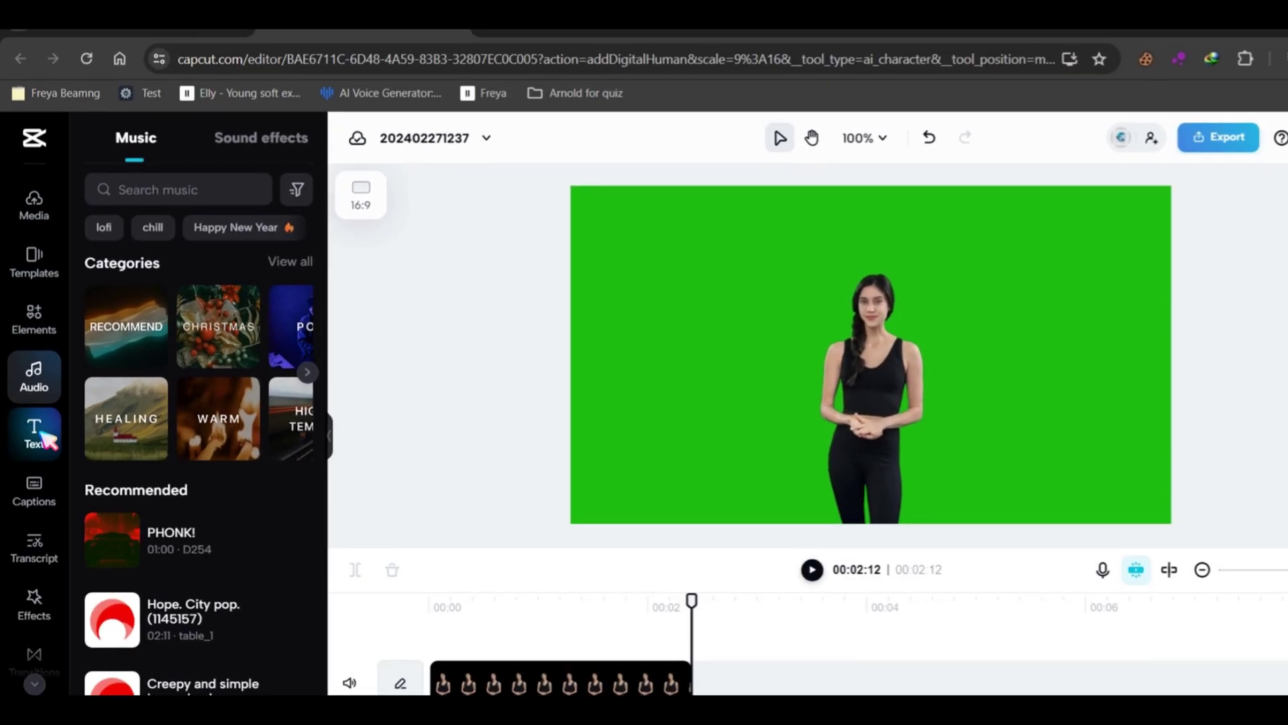
Step: Add the Subscribe text template, moving its clip to the start and the sticker left of Esther
left_click(32, 395)
scroll(205, 443, "down", 2)
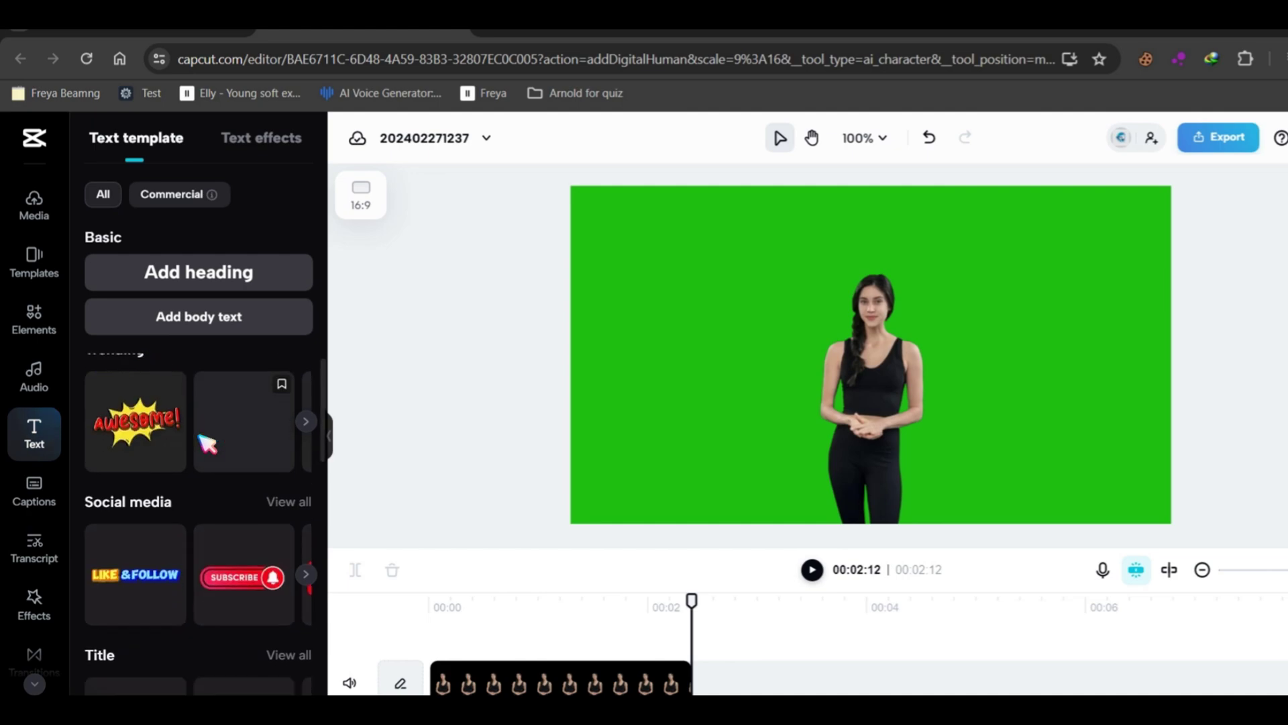
left_click(241, 510)
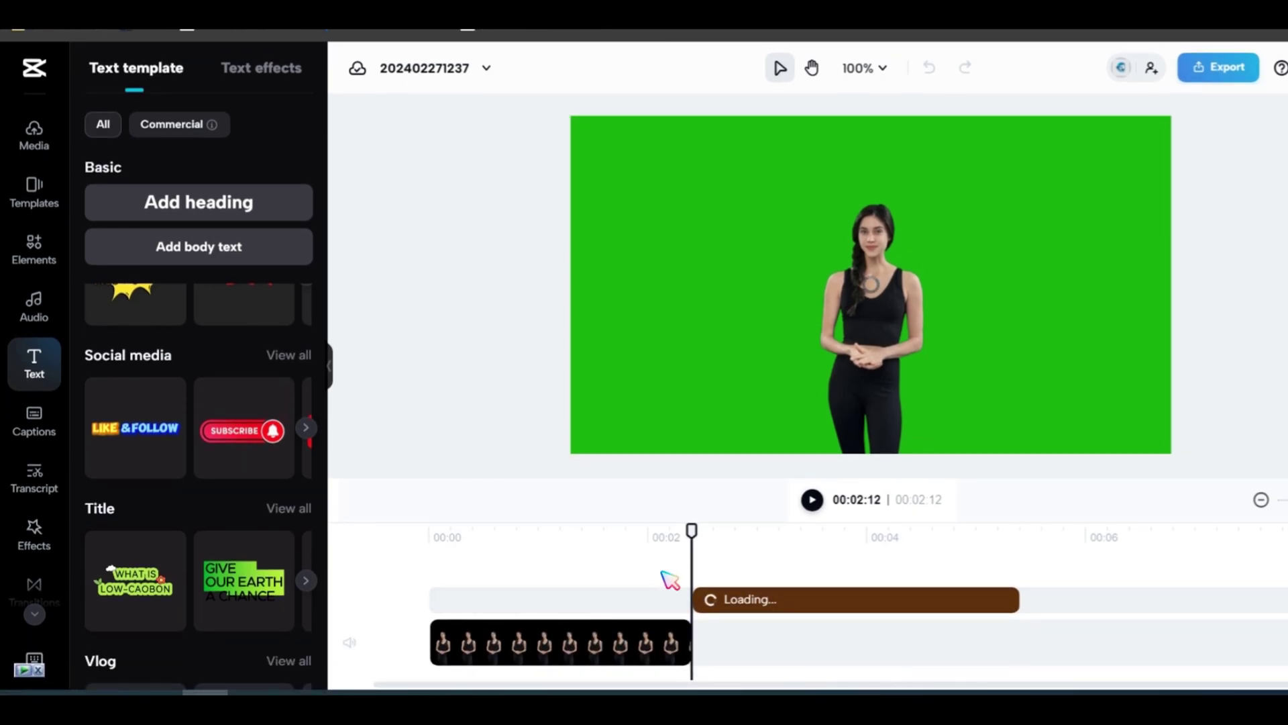
left_click_drag(694, 599, 469, 602)
left_click_drag(691, 530, 483, 530)
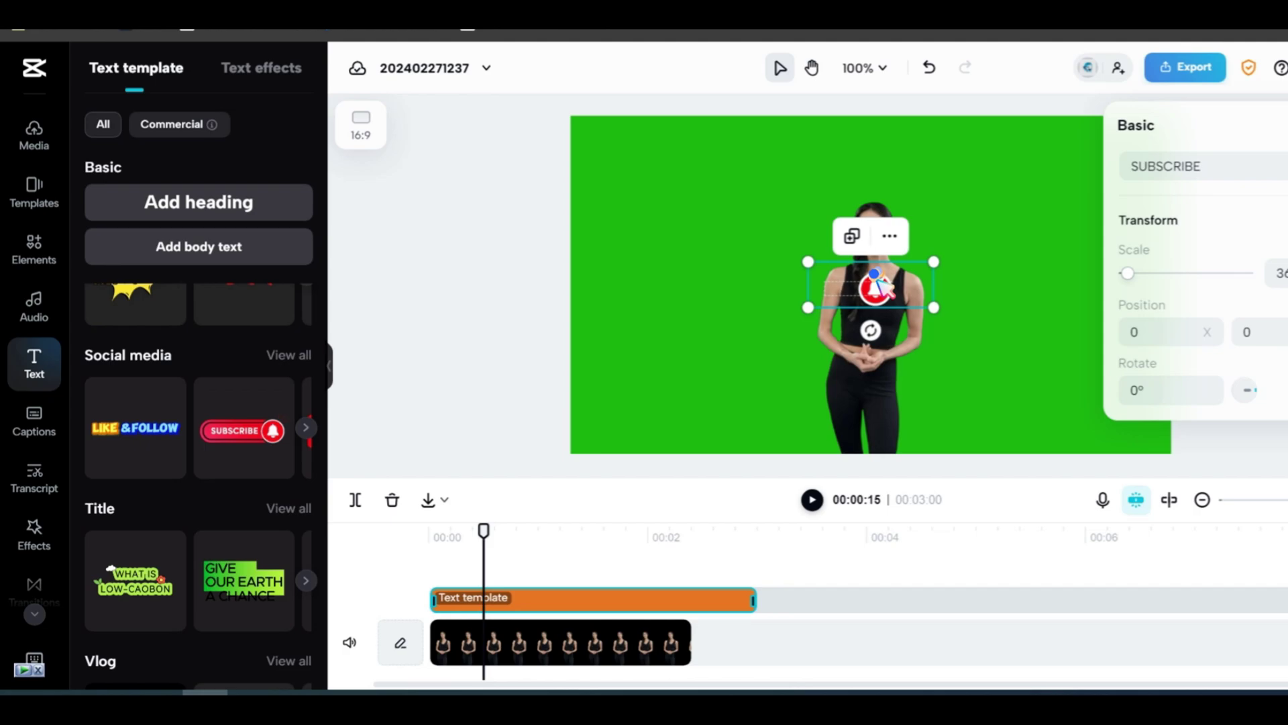
left_click_drag(878, 287, 753, 360)
left_click(261, 138)
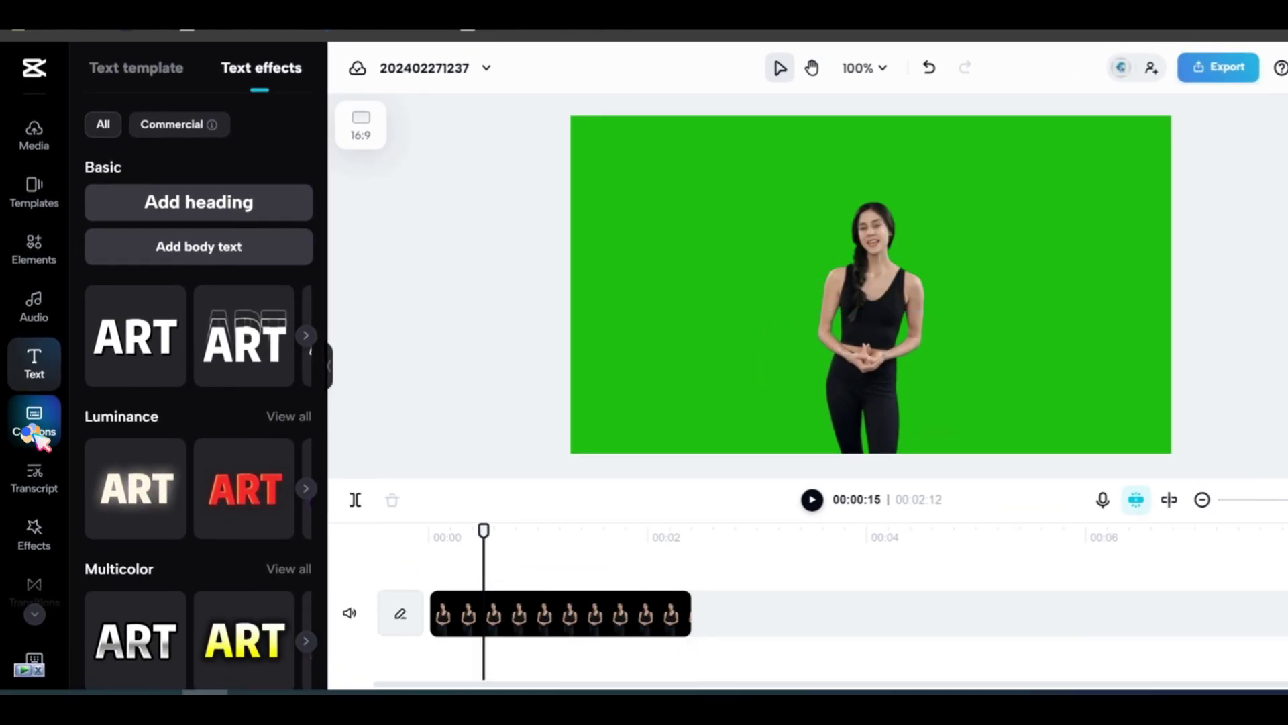
Step: Check the auto-caption language list, keeping English (US)
left_click(34, 421)
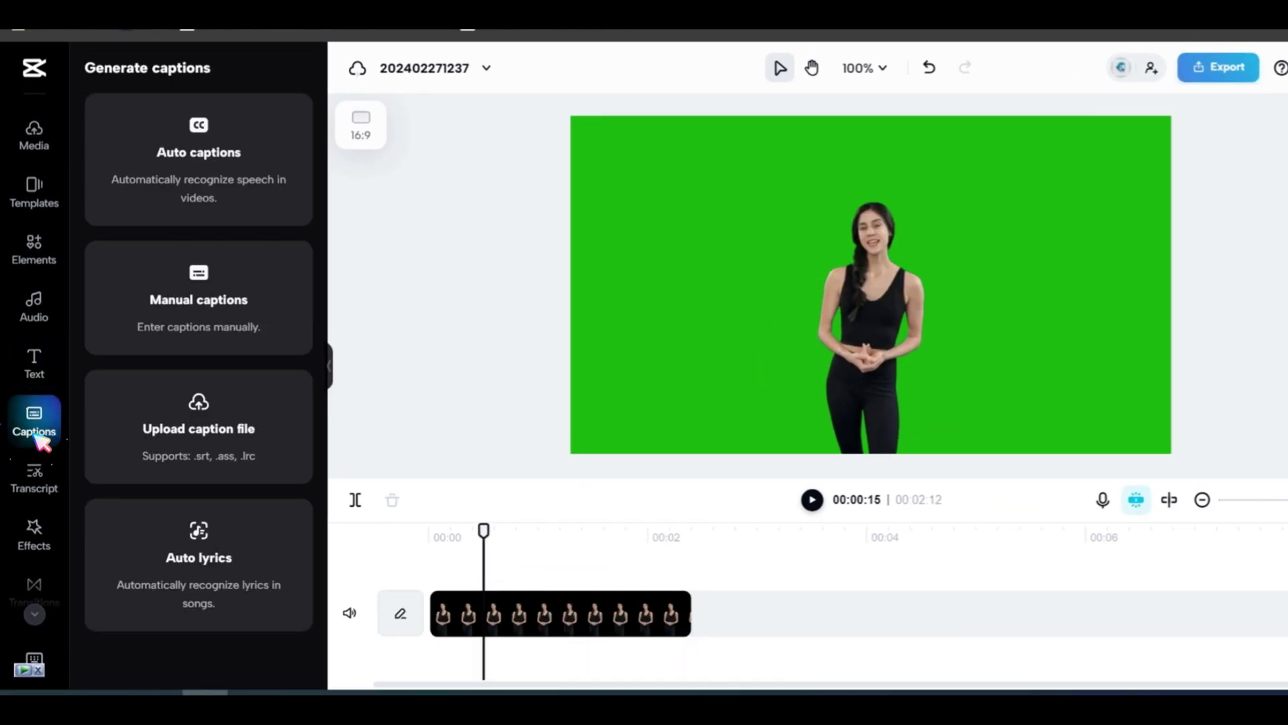
left_click(174, 181)
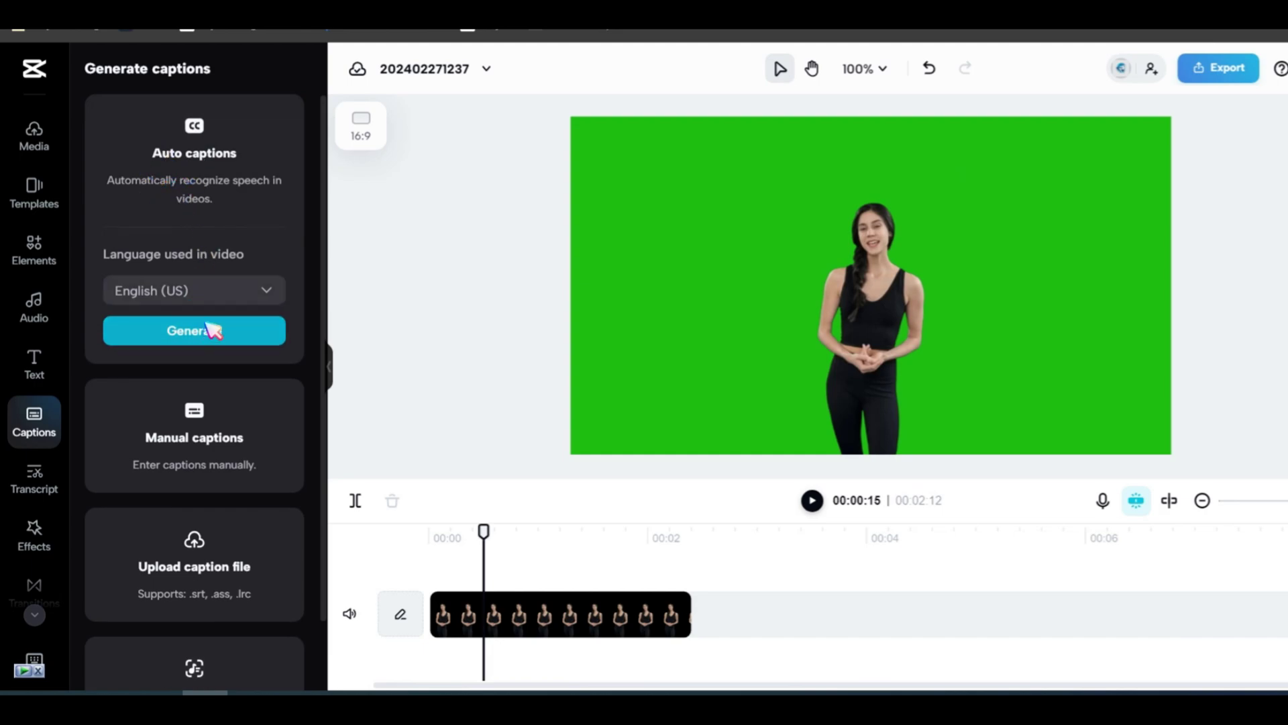
left_click(245, 290)
scroll(262, 454, "down", 3)
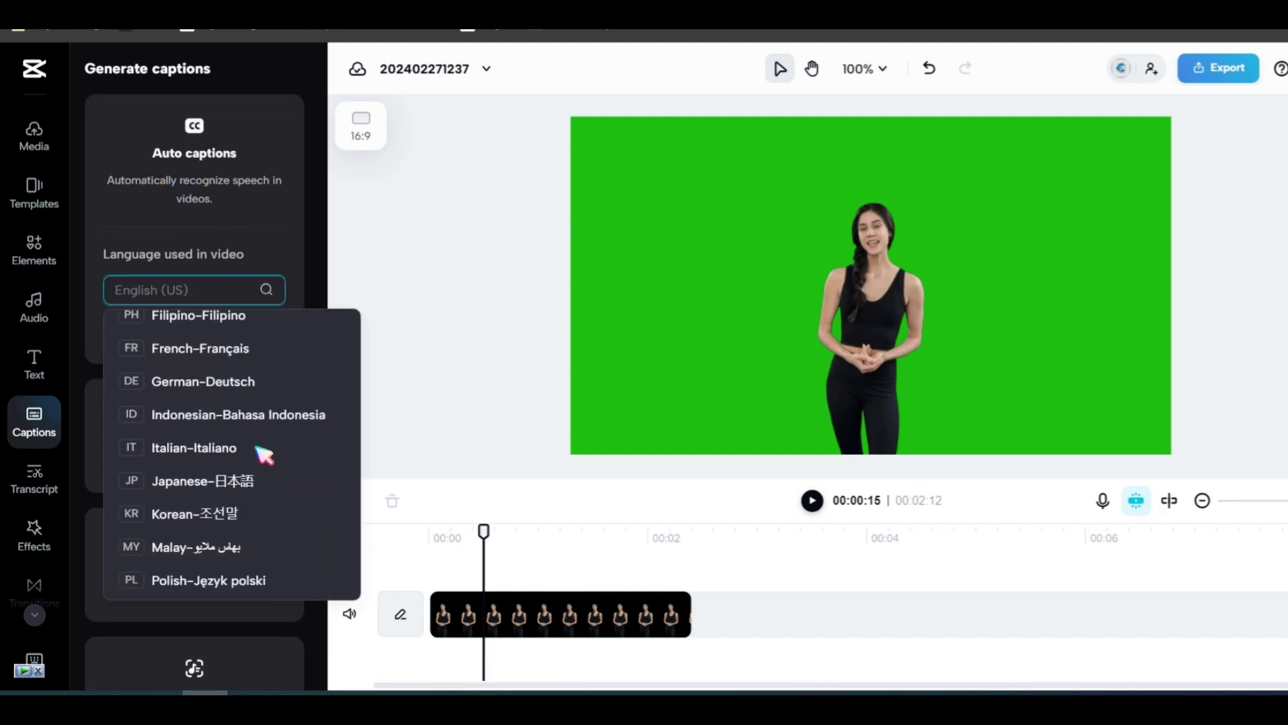
scroll(263, 453, "down", 2)
scroll(259, 446, "down", 1)
scroll(259, 446, "down", 1)
scroll(259, 445, "up", 5)
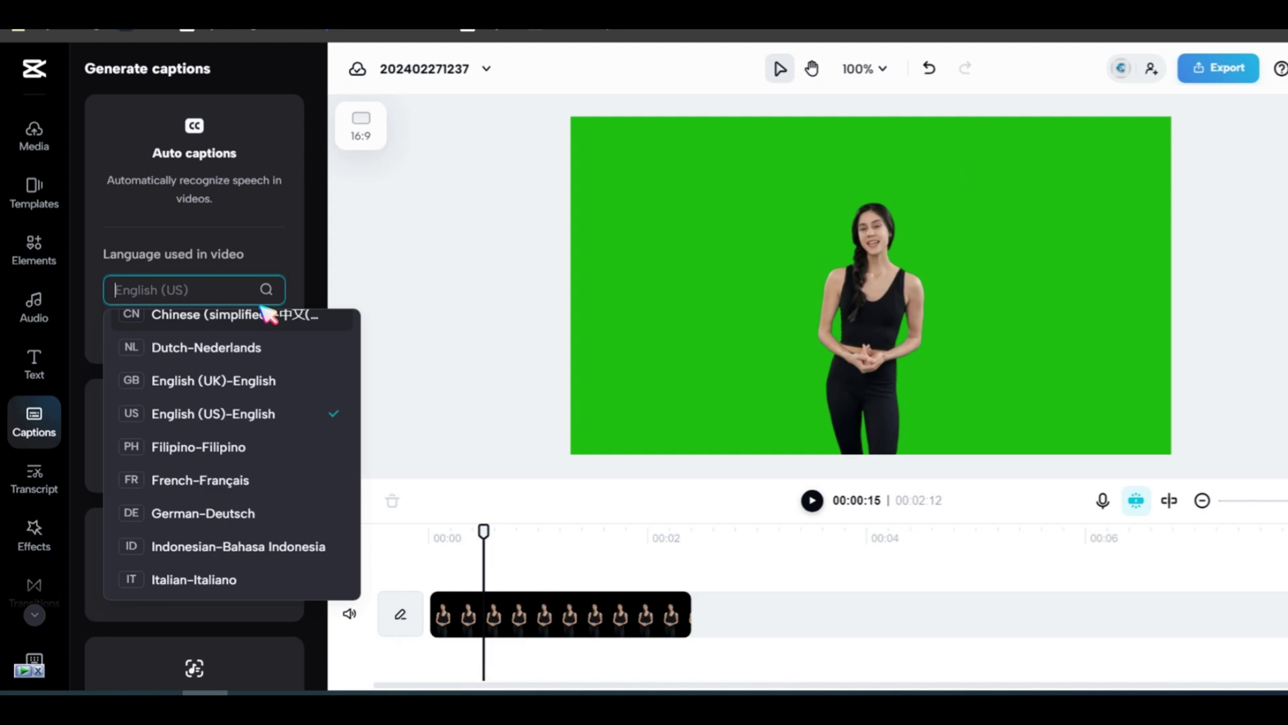
left_click(254, 241)
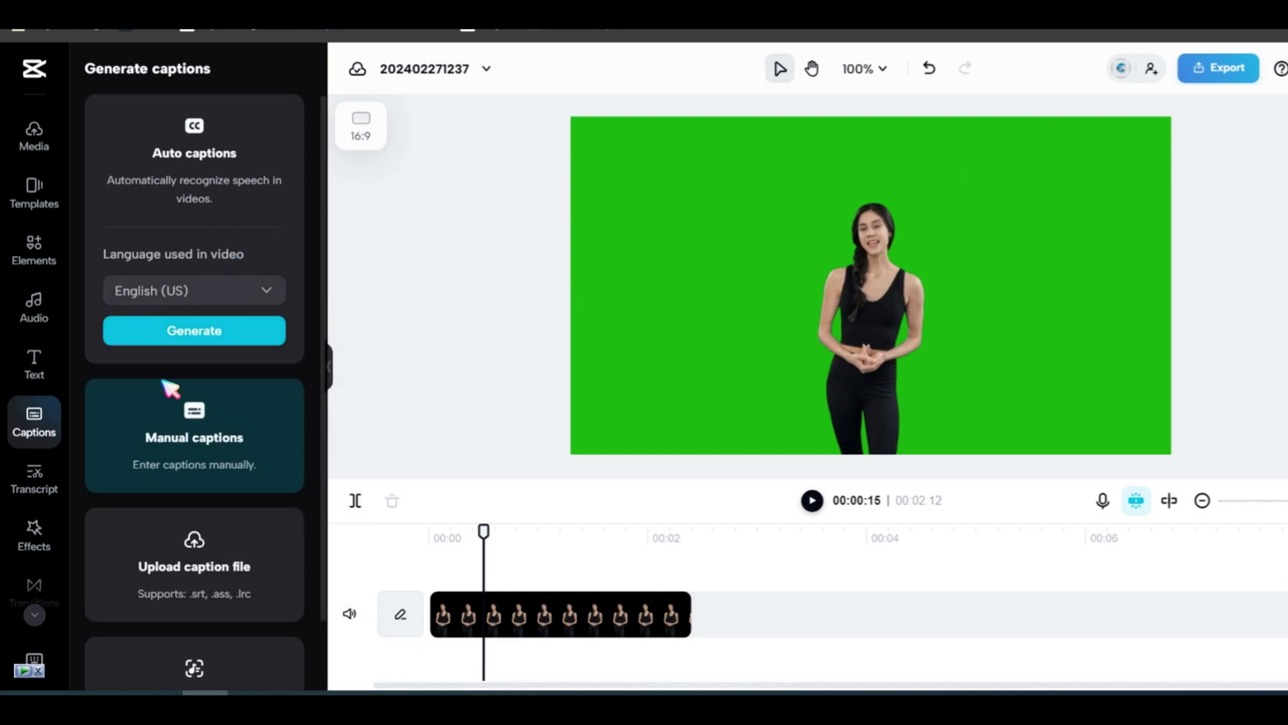
Step: Browse the Transcript, Effects and Filters libraries, then select Esther's timeline clip
left_click(30, 481)
left_click(34, 533)
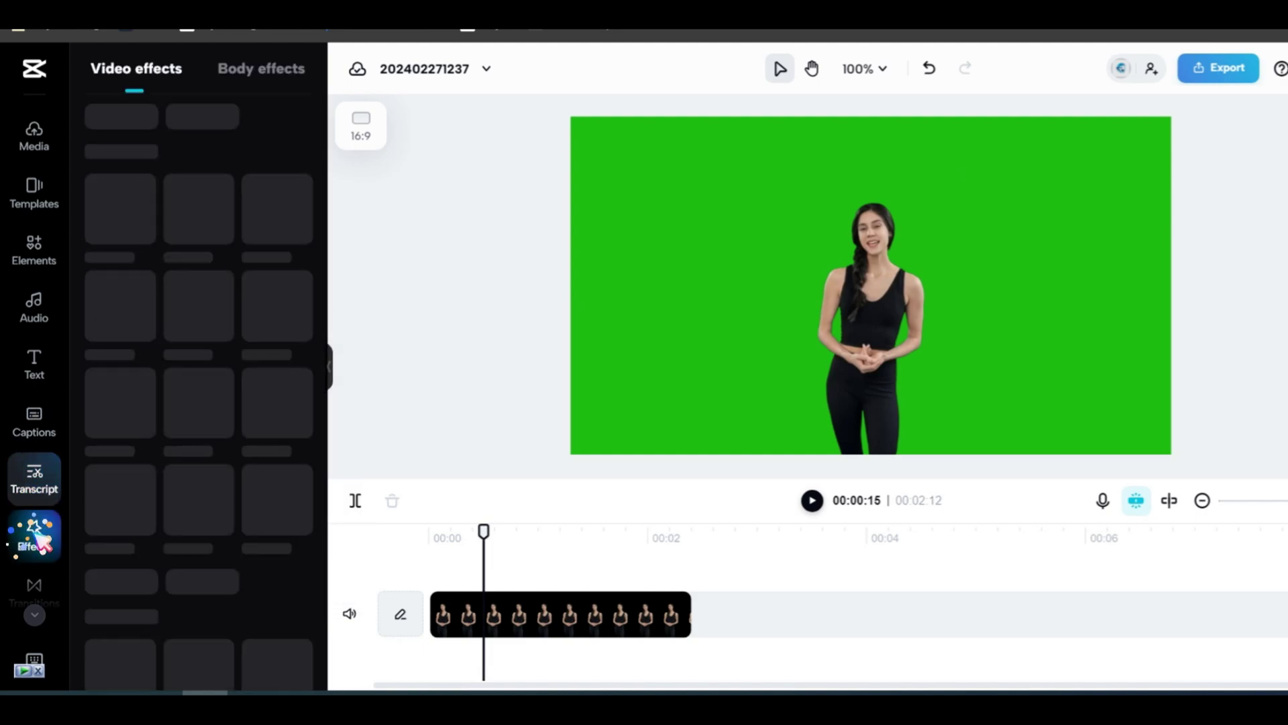
left_click(33, 554)
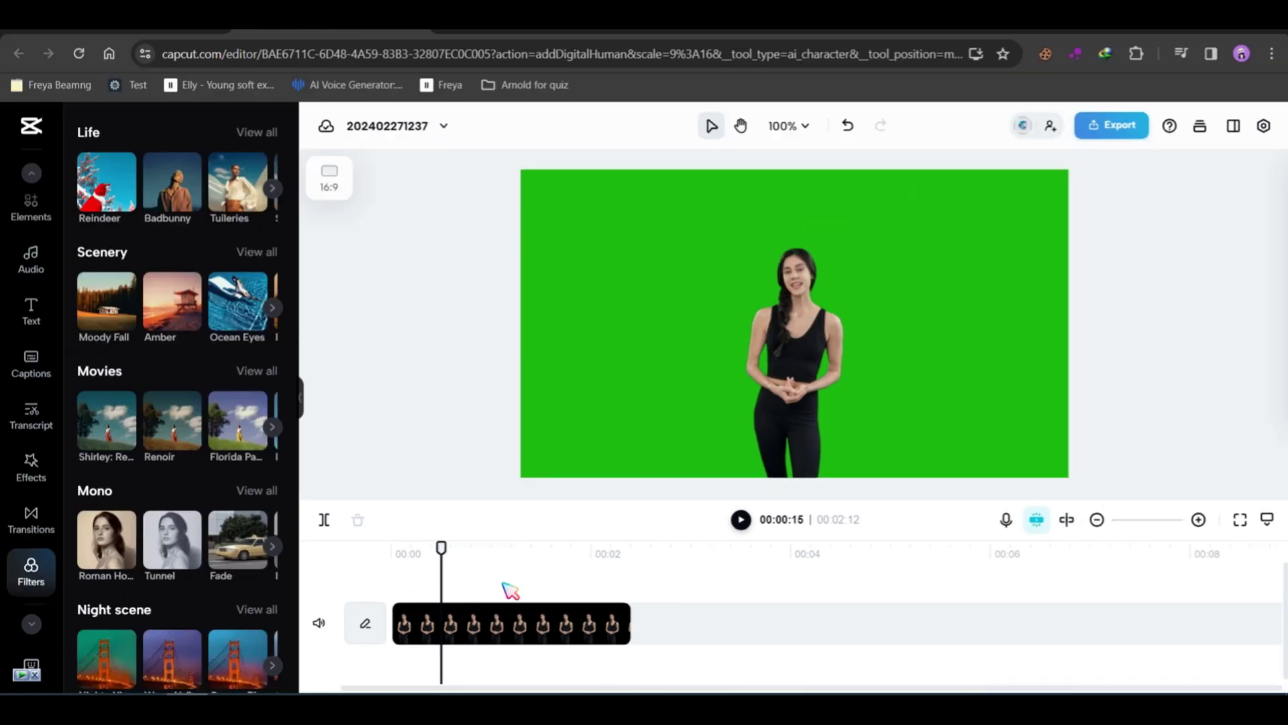
left_click(503, 618)
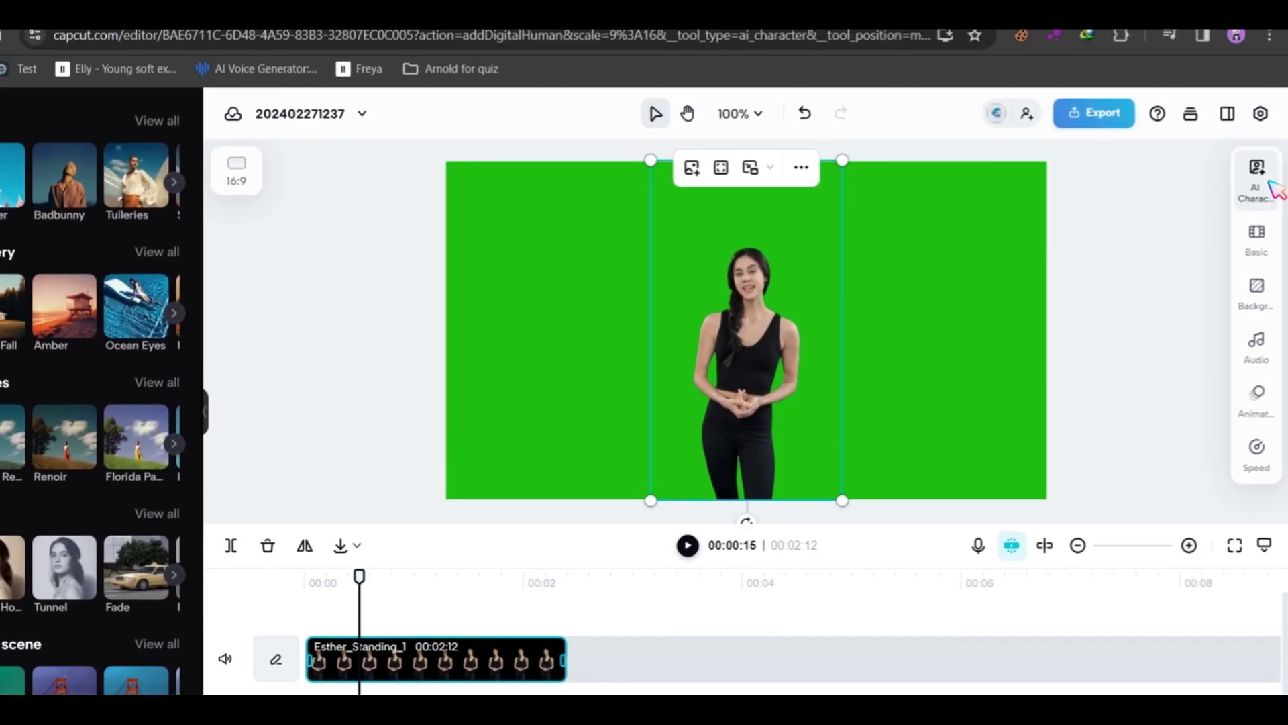
Step: Replace Esther's narration with the AI-avatar welcome script in American Female voice and generate speech
left_click(1257, 196)
scroll(1133, 392, "down", 2)
triple_click(1085, 398)
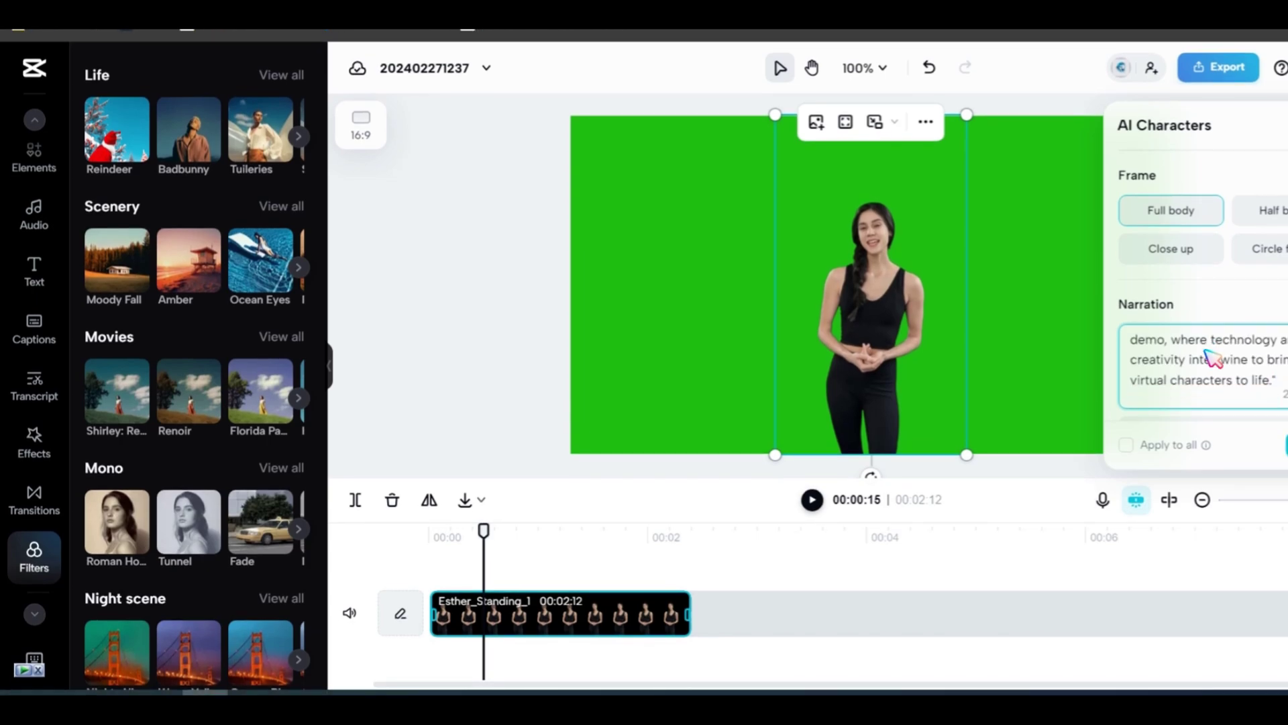
scroll(1248, 368, "down", 1)
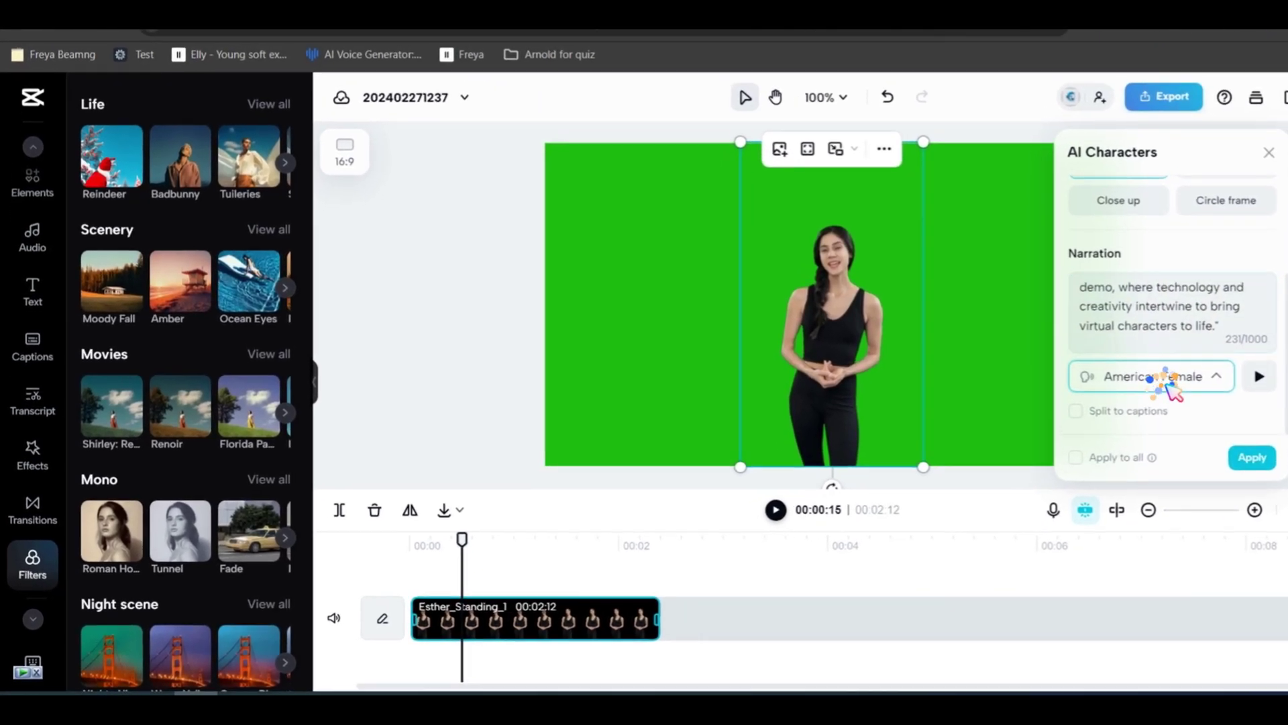
left_click(1197, 360)
scroll(1177, 493, "down", 2)
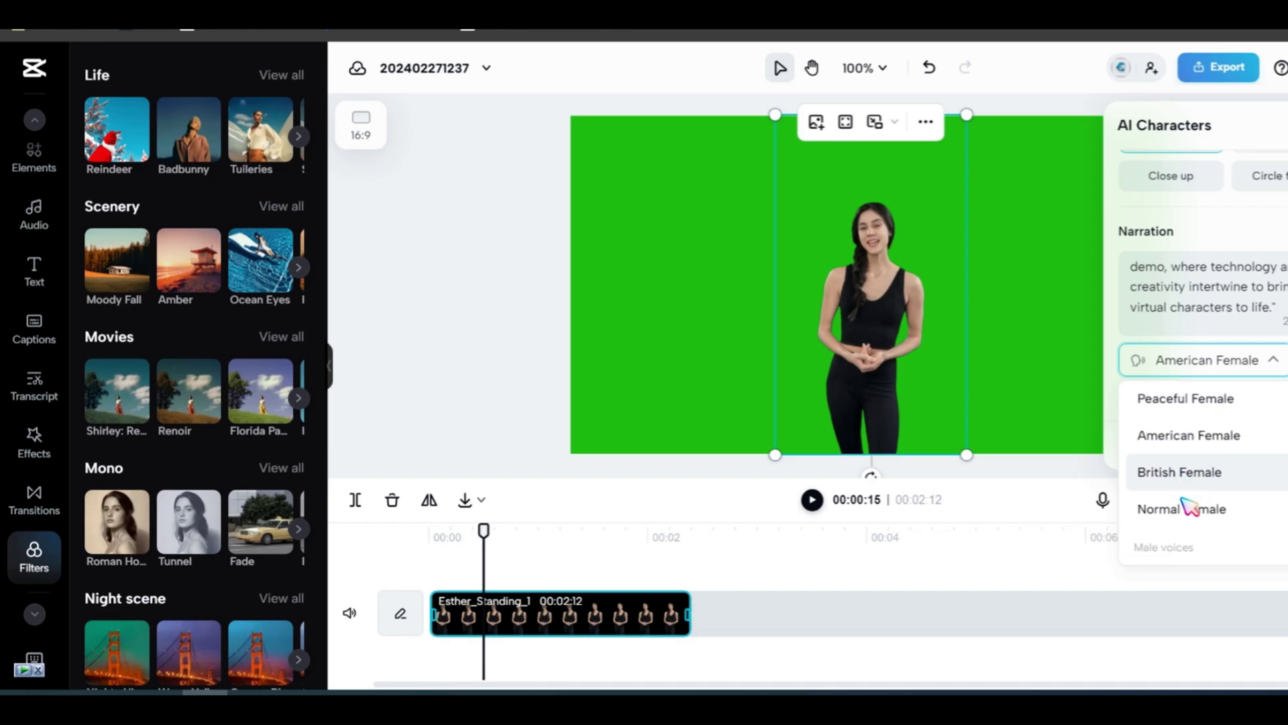
scroll(1183, 503, "down", 5)
scroll(1185, 511, "down", 2)
scroll(1188, 511, "down", 2)
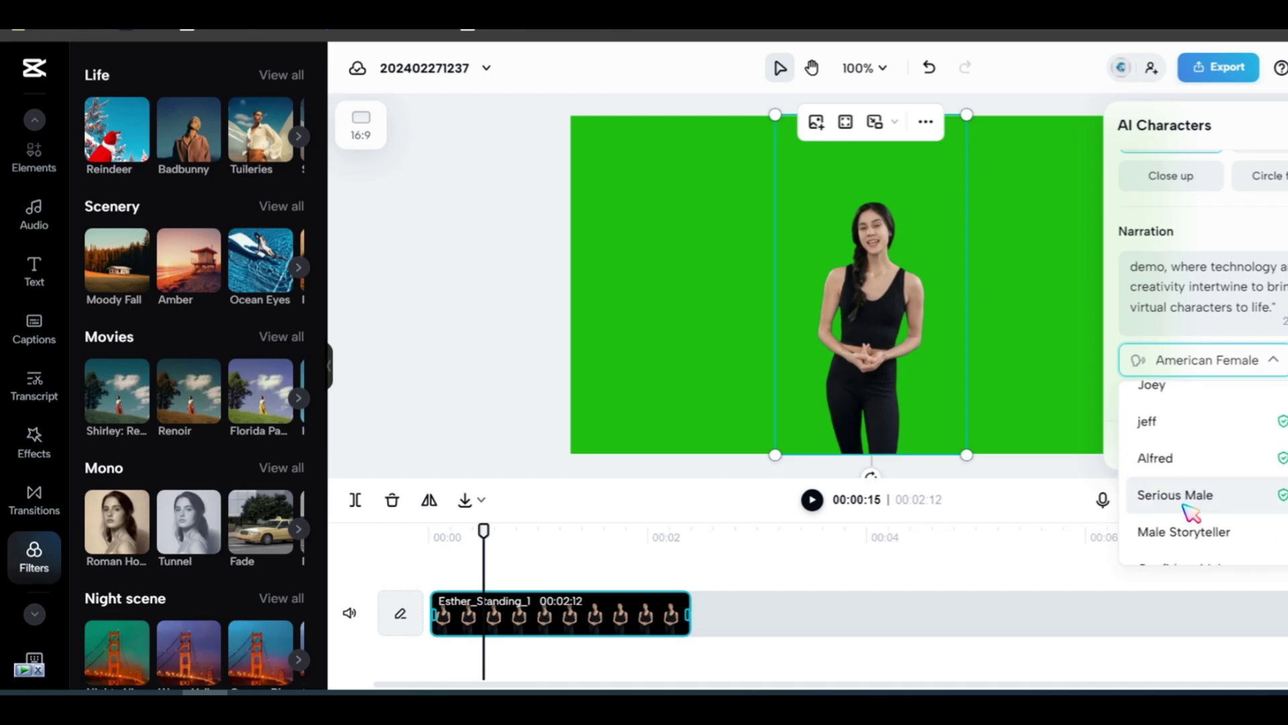
scroll(1189, 534, "up", 2)
scroll(1193, 533, "up", 3)
left_click(1260, 455)
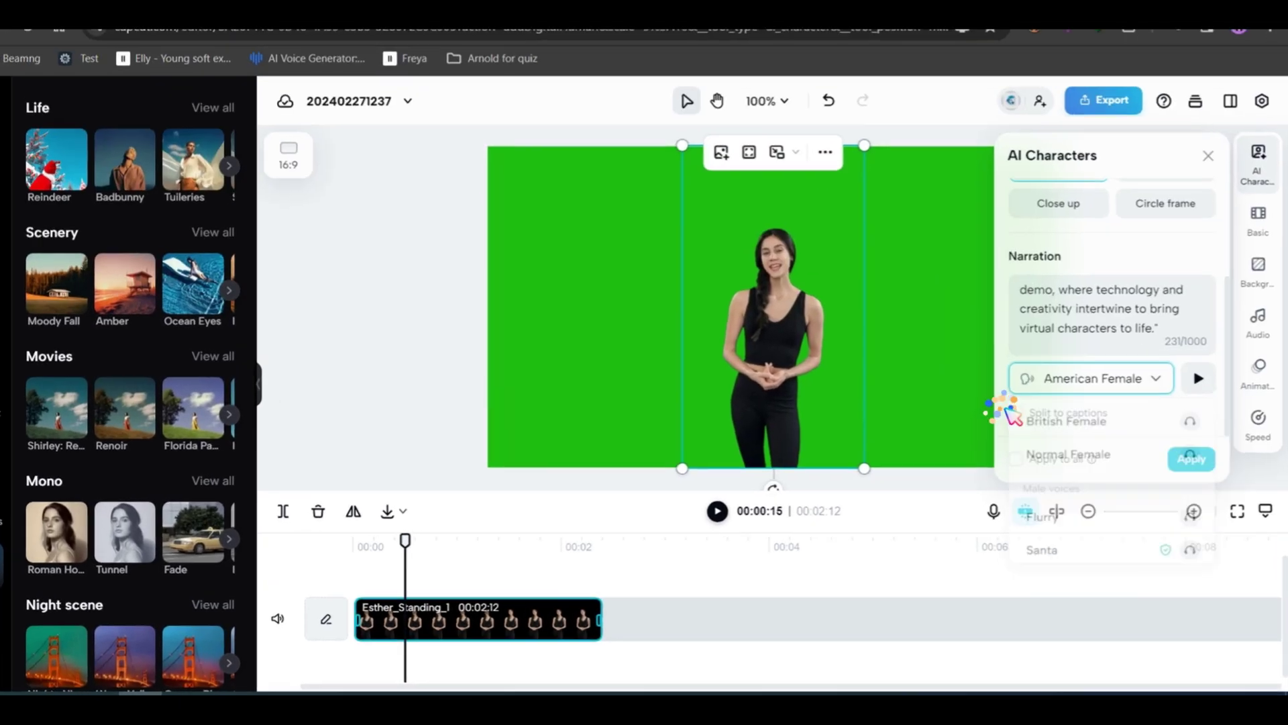
left_click(1158, 359)
left_click(1287, 444)
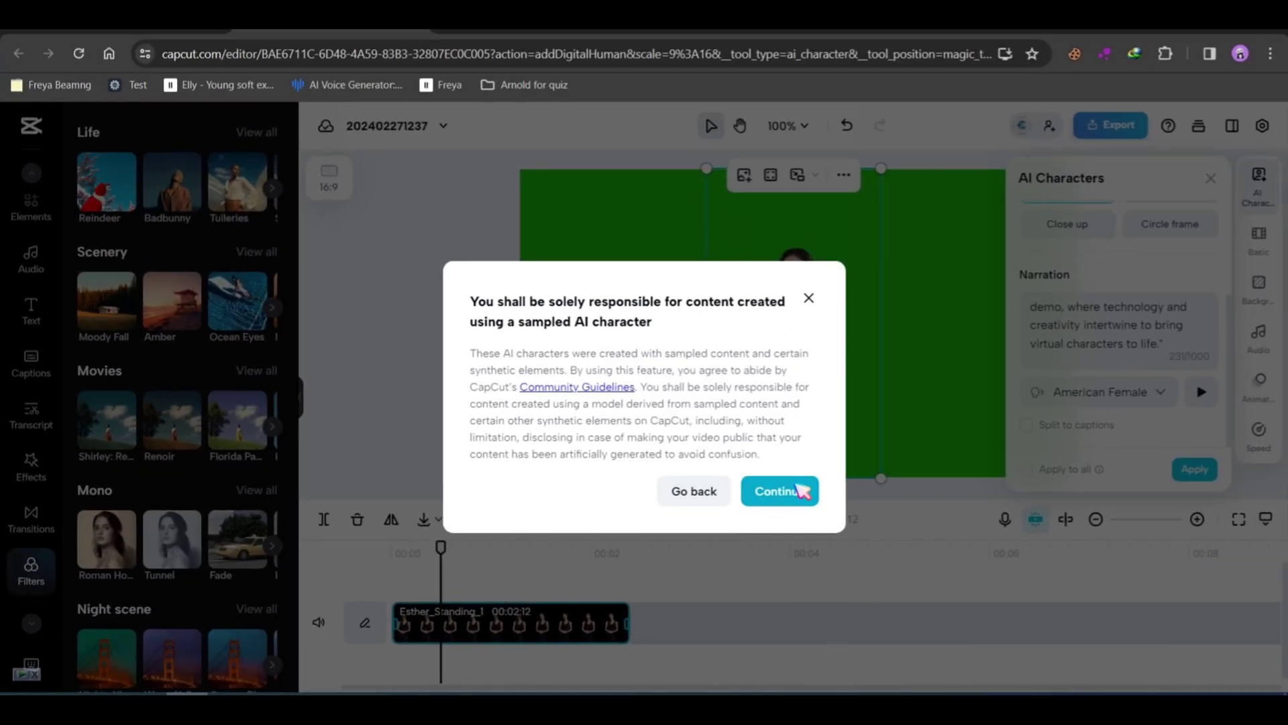
left_click(803, 490)
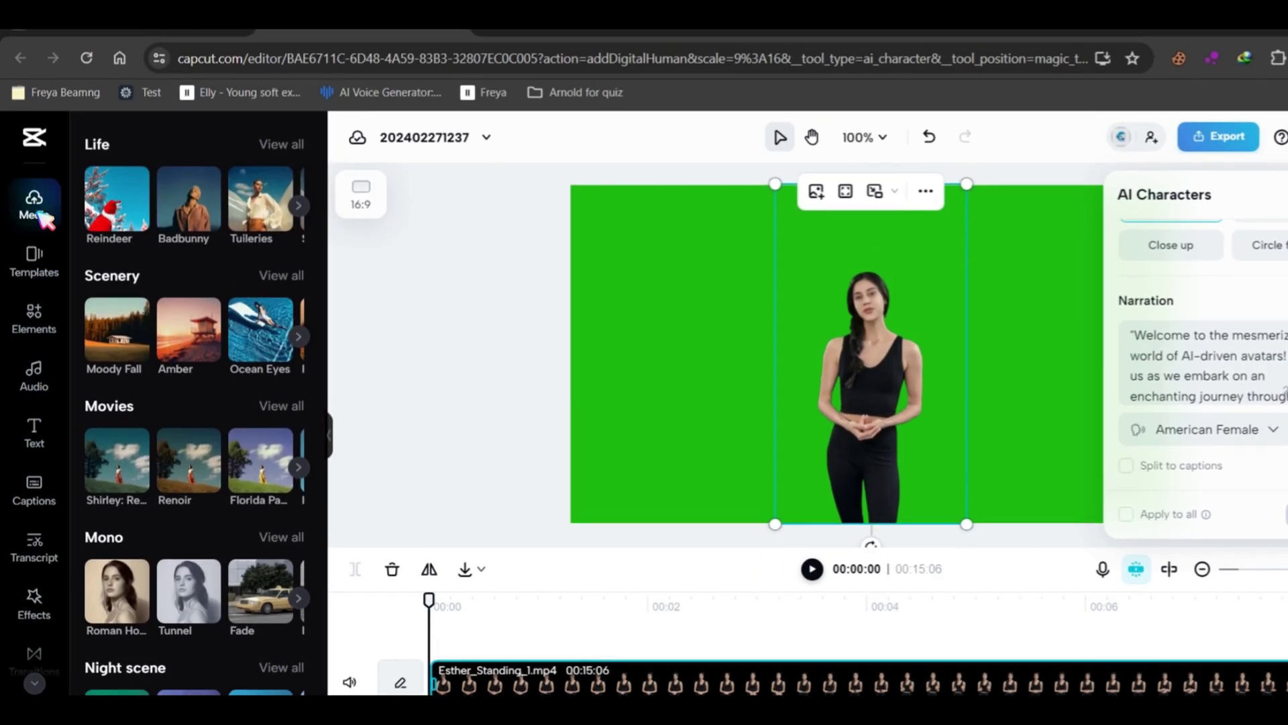
Step: Upload Saeed Ai (1).png to the timeline and stretch it to about 00:15
left_click(34, 204)
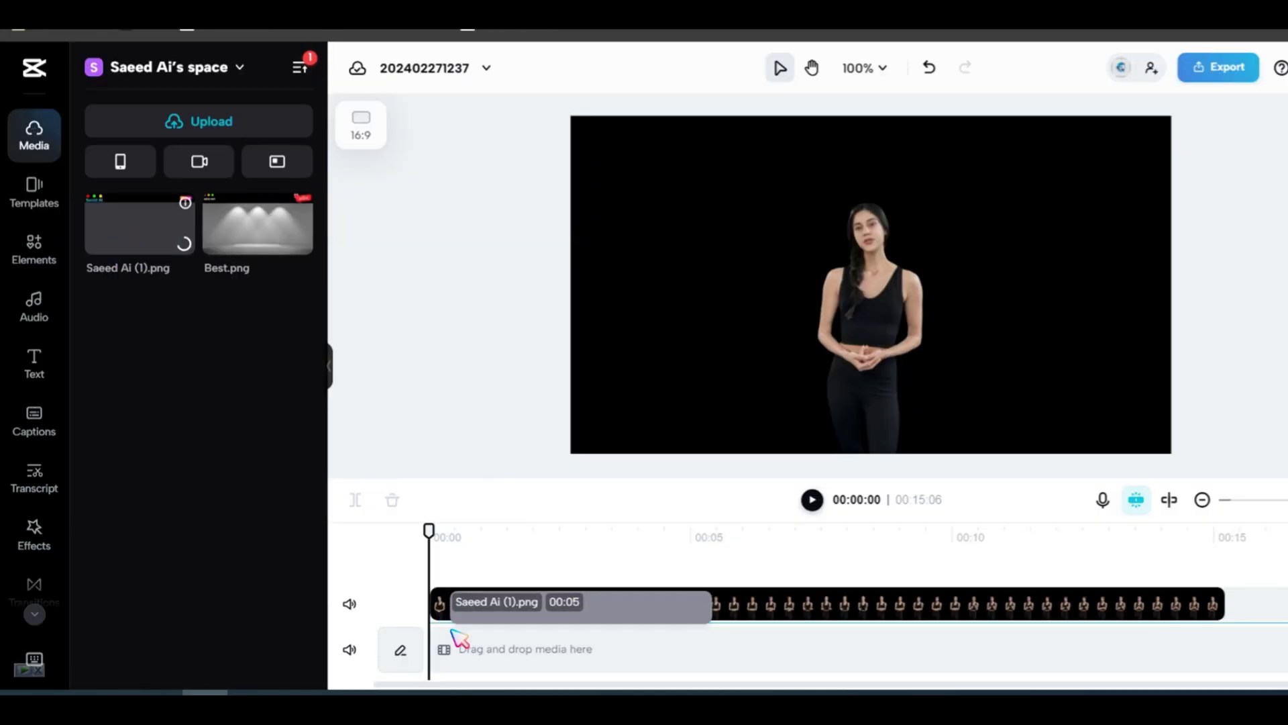
left_click_drag(140, 227, 463, 649)
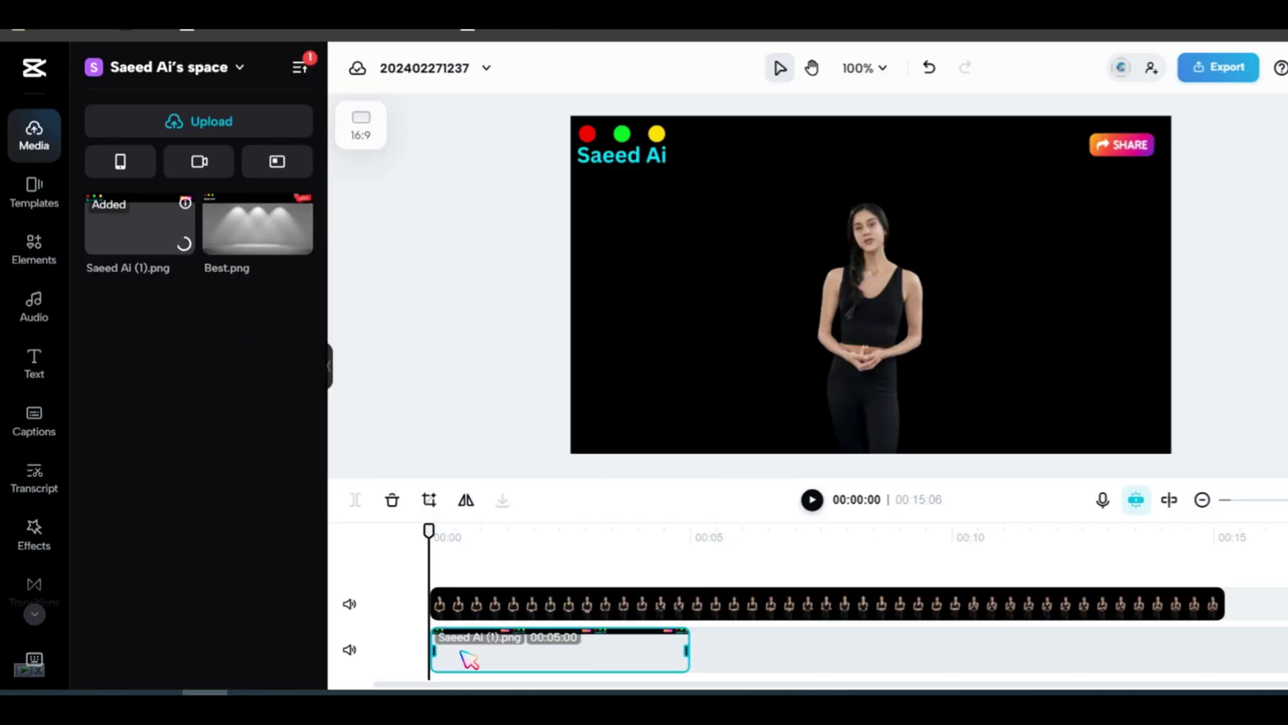
left_click_drag(694, 654, 1109, 665)
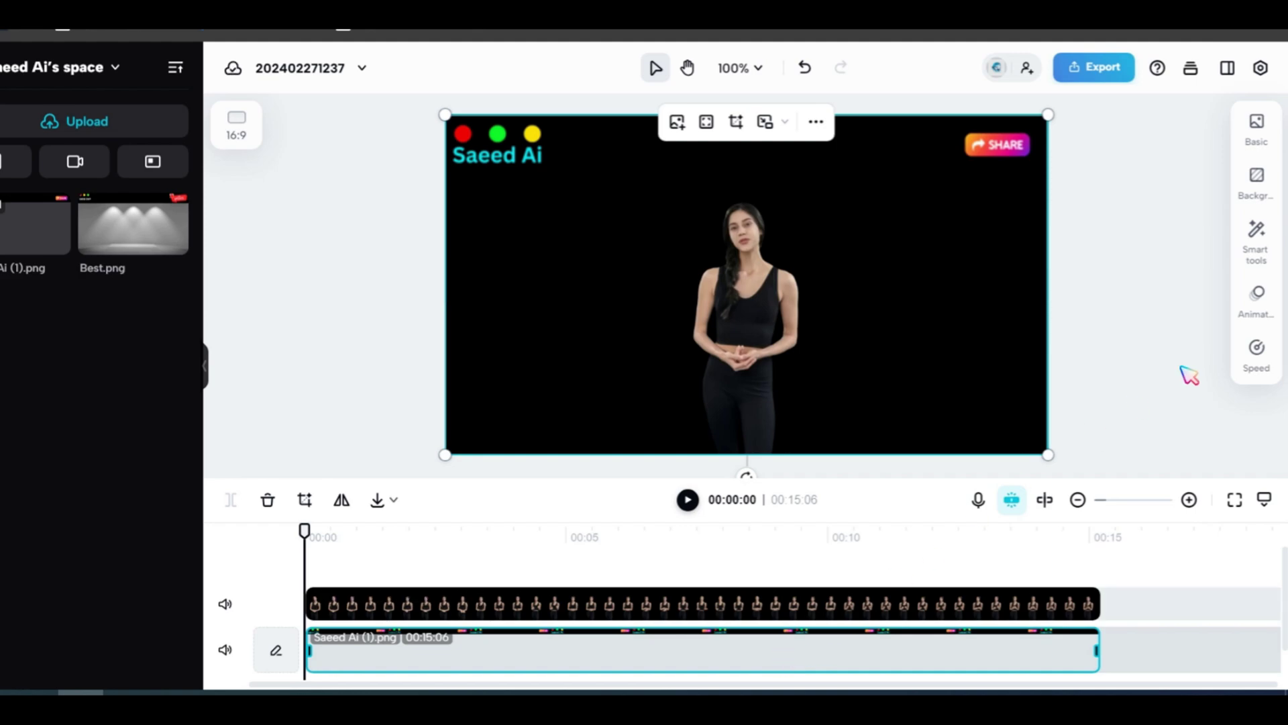
Step: Try white and dusk-landscape backgrounds, then give Esther the silver water texture background
left_click(1257, 197)
left_click(1135, 393)
left_click(1007, 360)
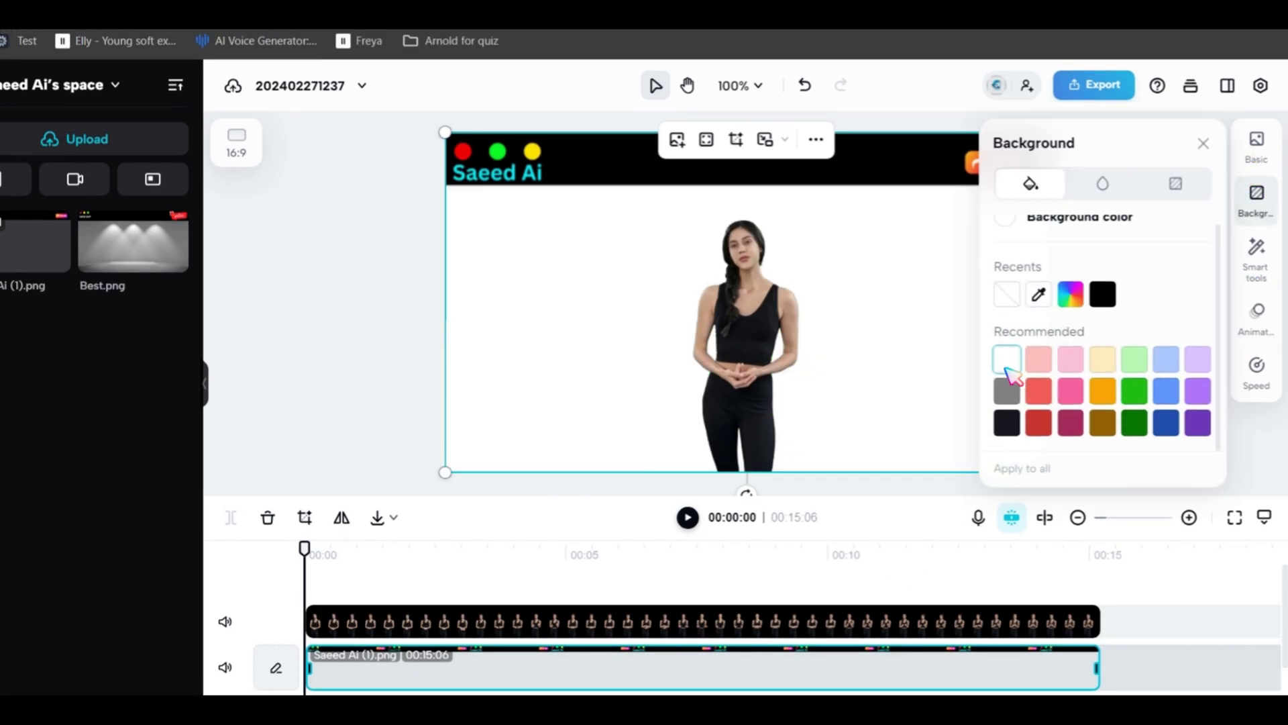
scroll(1093, 346, "down", 5)
scroll(1090, 338, "down", 3)
left_click(1082, 324)
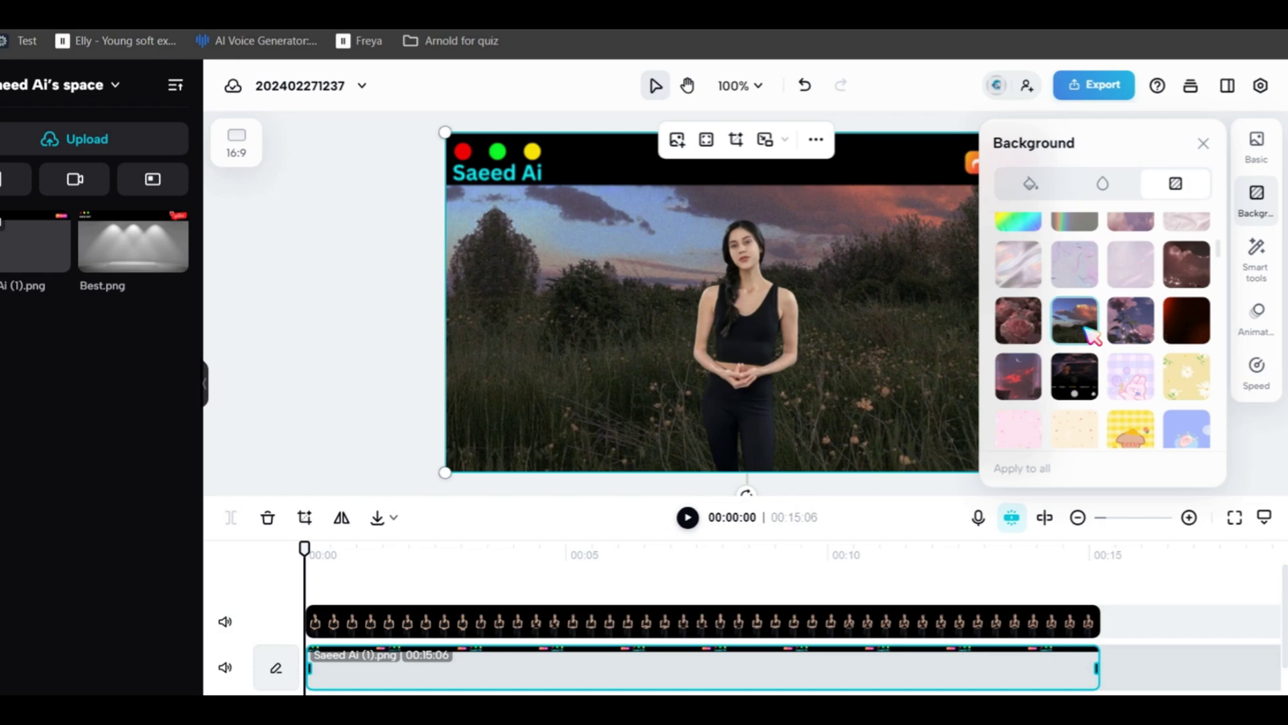
scroll(1090, 338, "down", 3)
scroll(1090, 337, "down", 3)
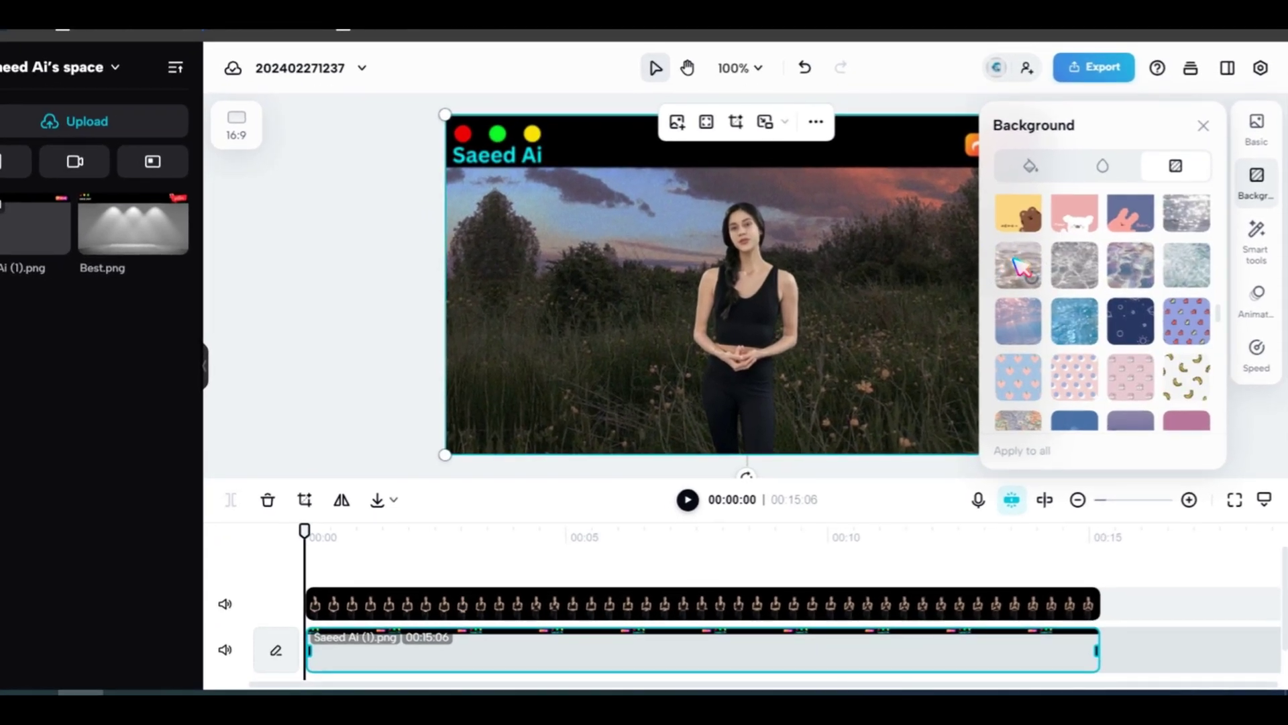
left_click(1022, 269)
Step: Close the background settings, preview the video briefly, and bring up the export options
left_click(378, 458)
left_click(687, 500)
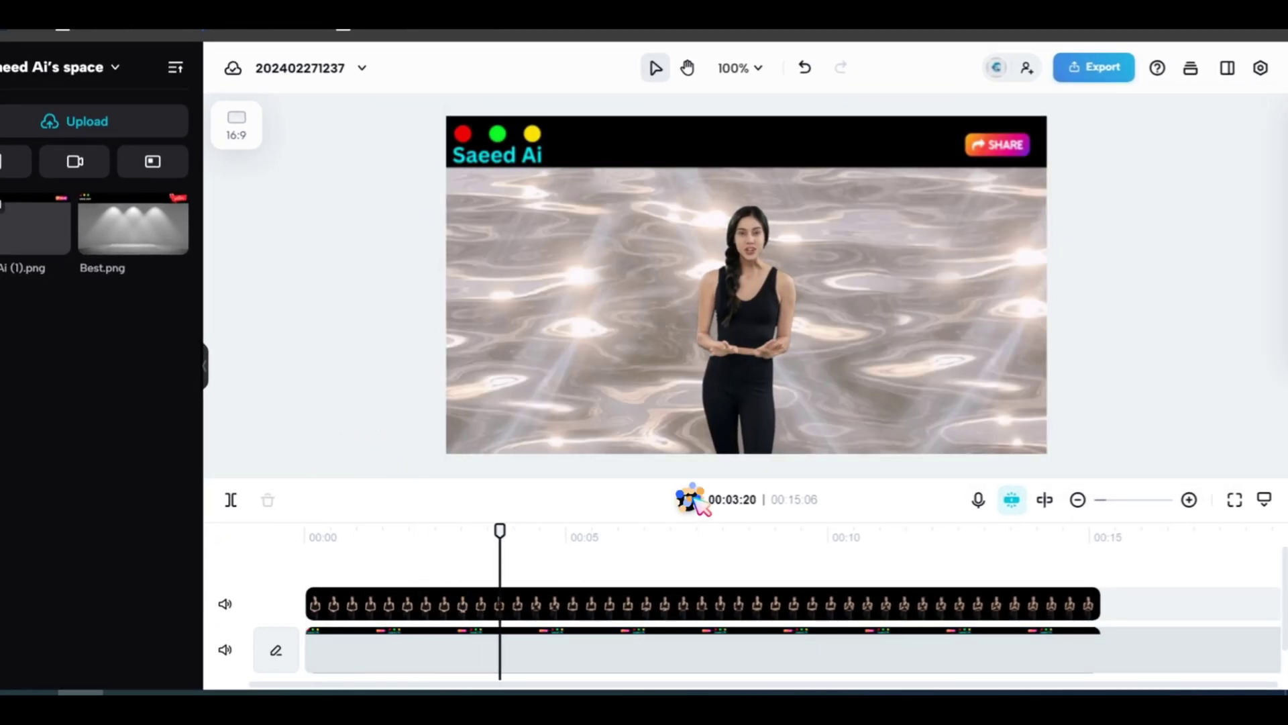
left_click(1107, 67)
left_click(1088, 191)
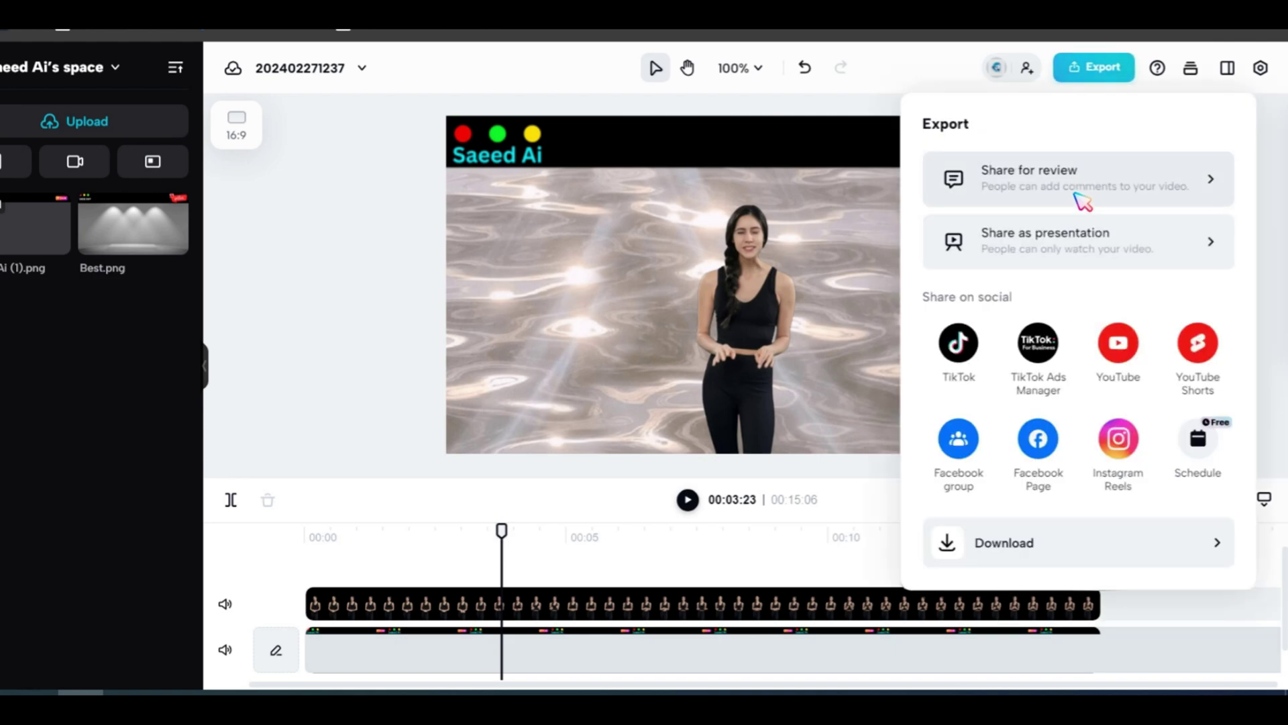
Step: Choose Download with 1080p resolution and 60fps frame rate, and start the export
left_click(1065, 552)
left_click(1007, 342)
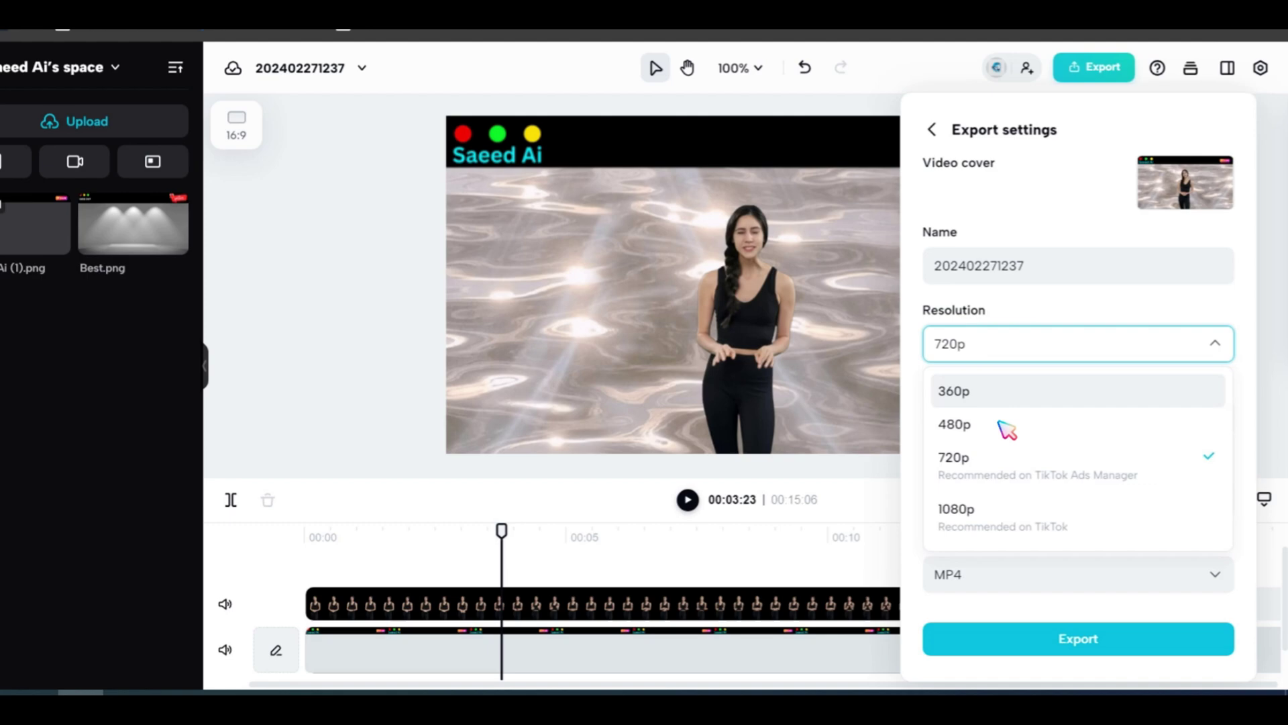
left_click(993, 519)
left_click(1009, 498)
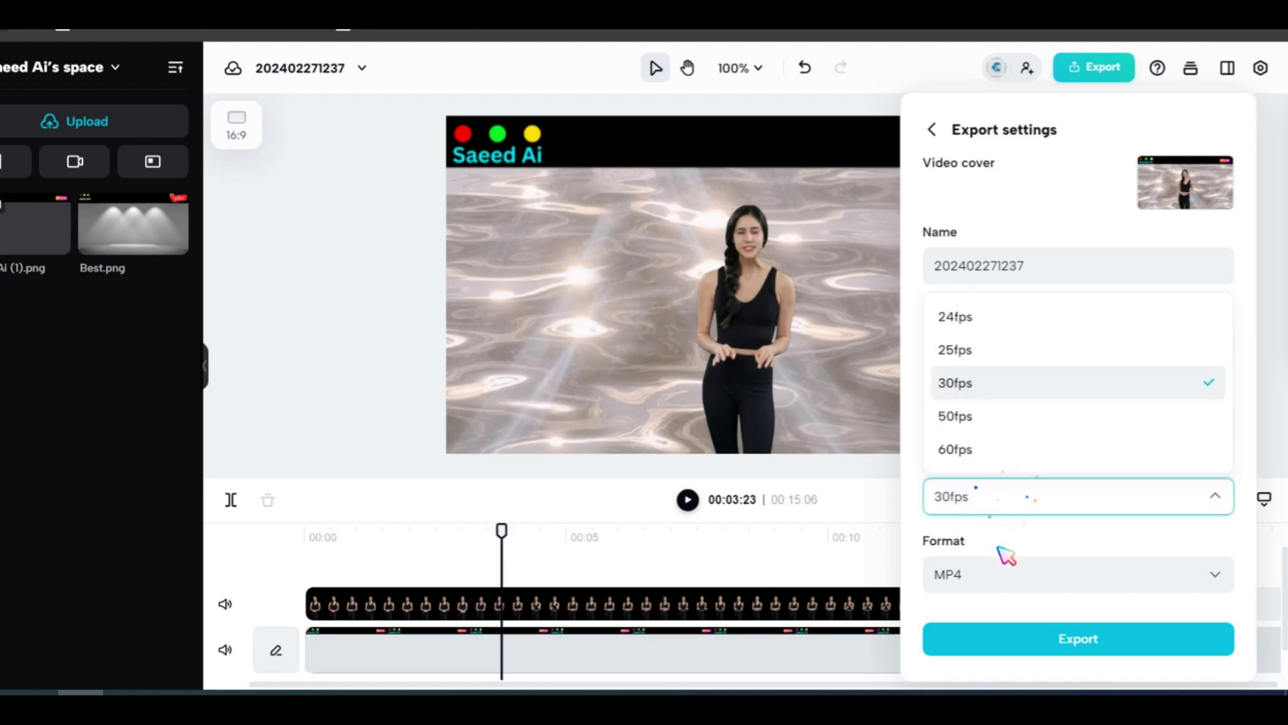
left_click(1003, 450)
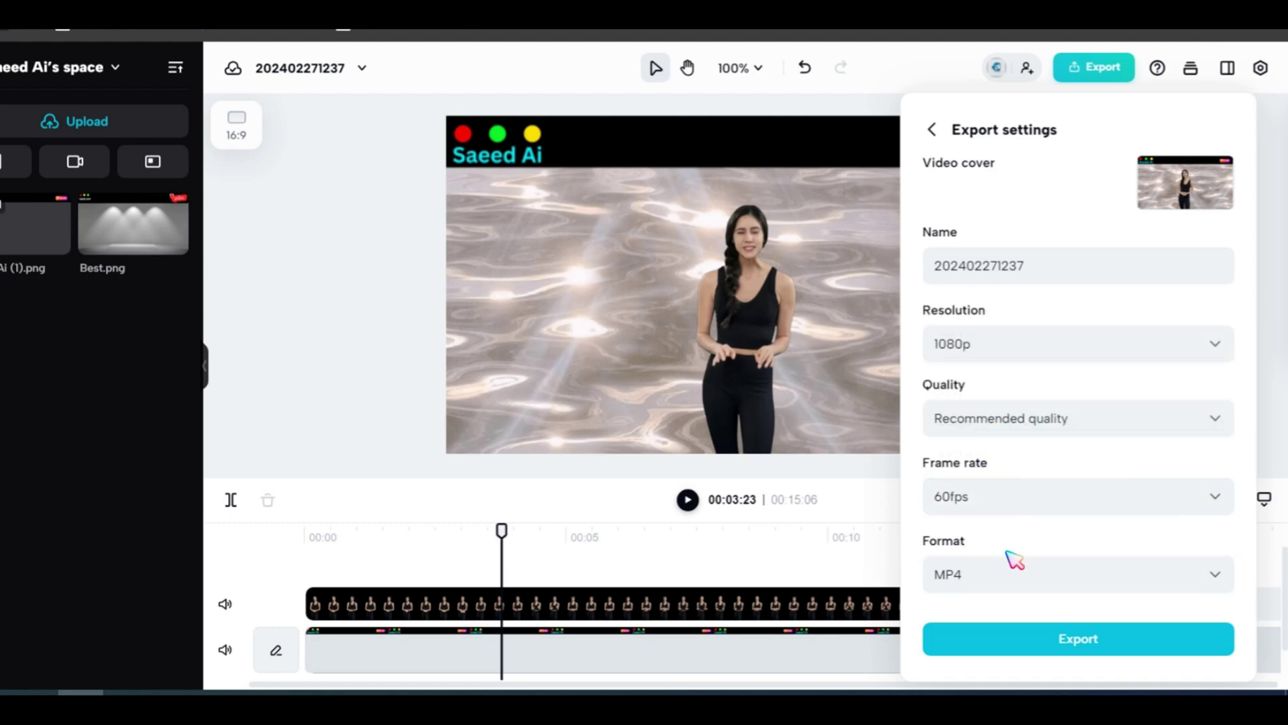
left_click(1058, 641)
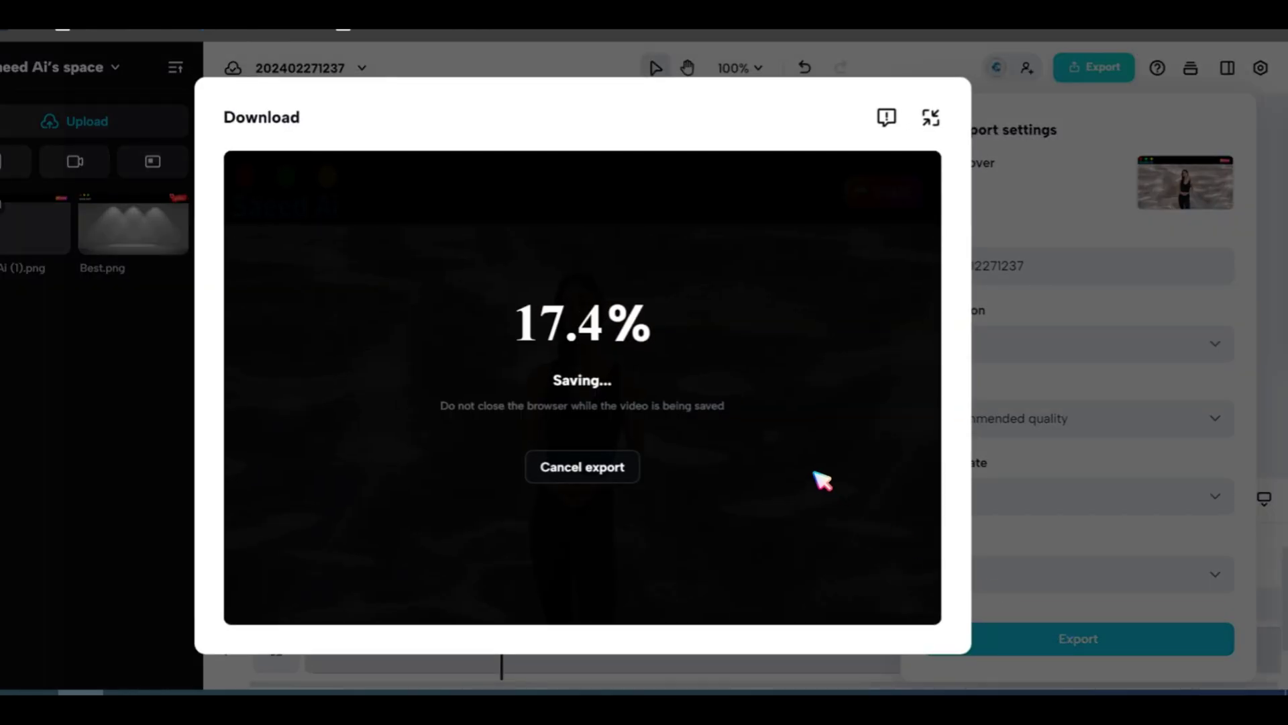